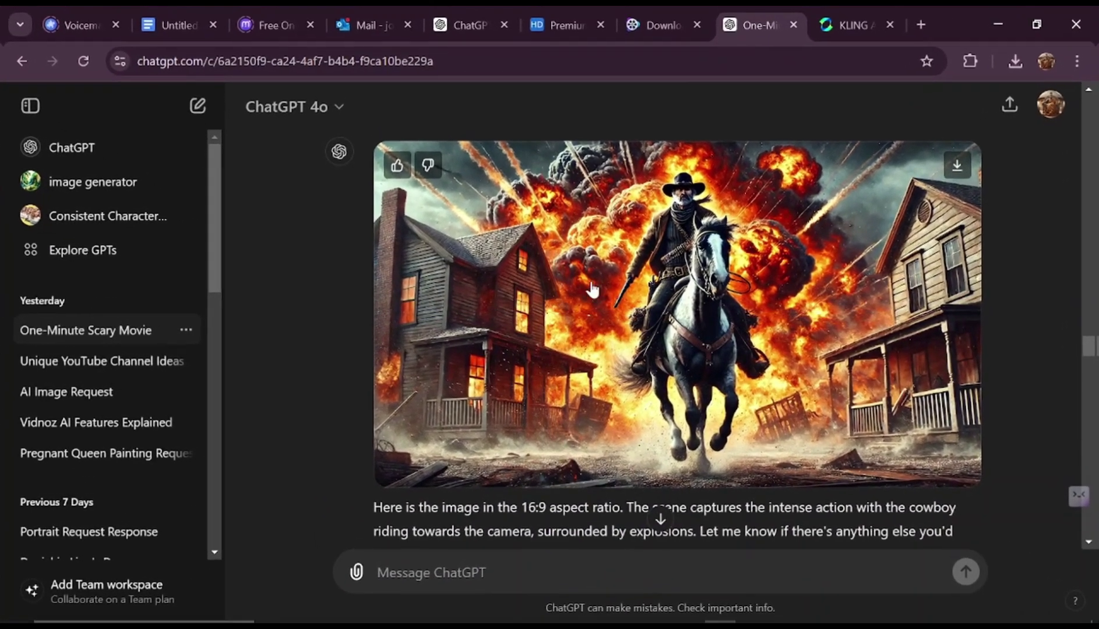
Scroll down through the page to look over its content.
scroll(663, 344, "down", 3)
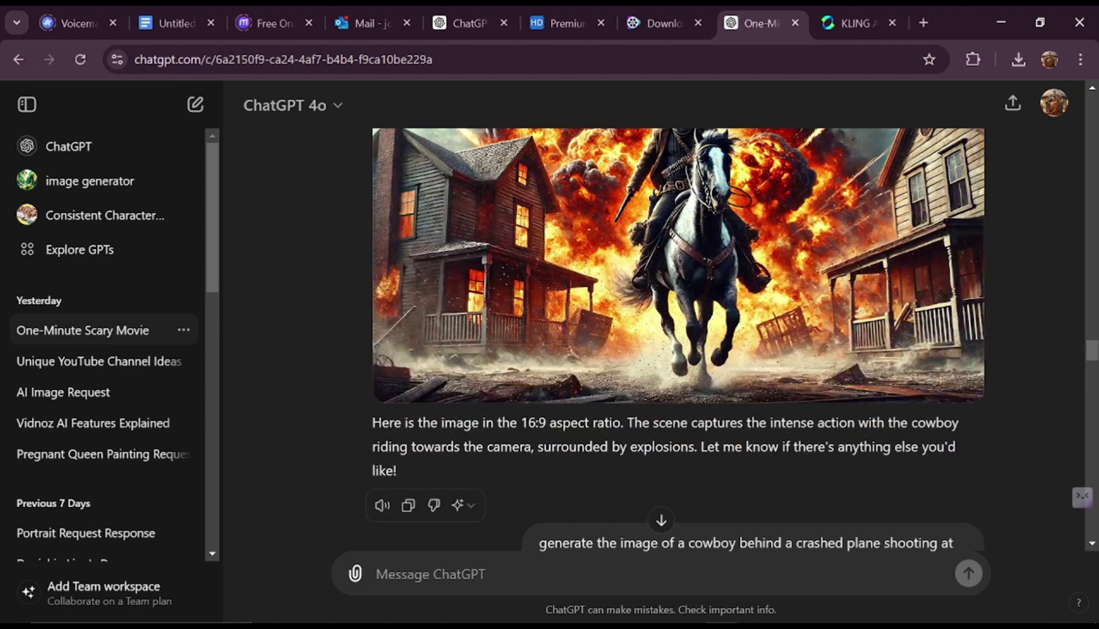
left_click_drag(372, 423, 576, 447)
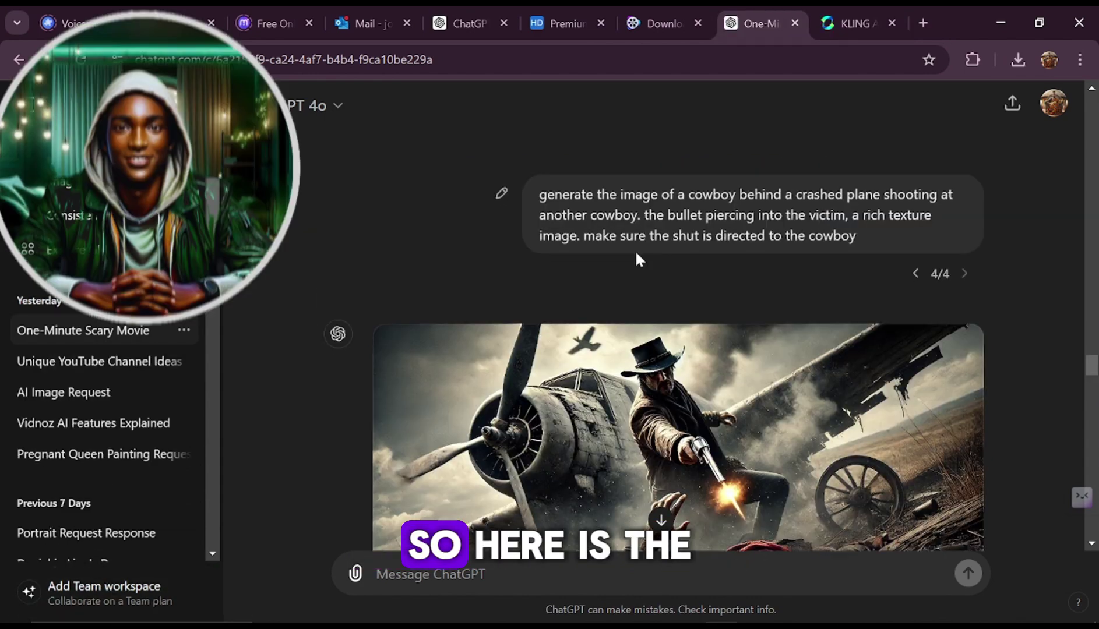
scroll(637, 259, "down", 3)
scroll(626, 339, "down", 6)
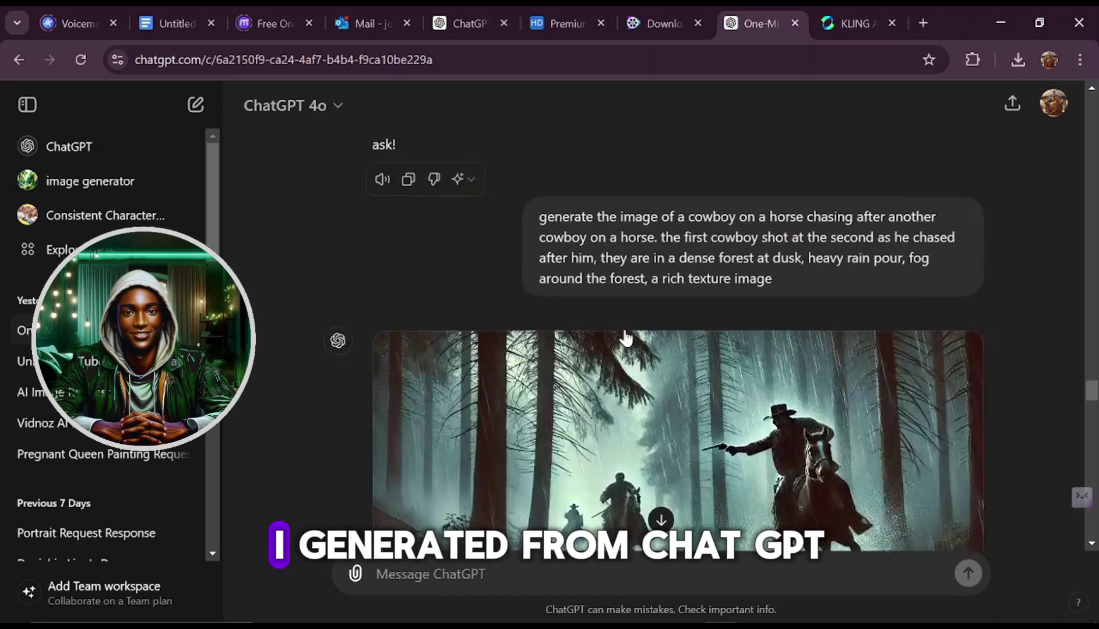
scroll(793, 301, "down", 3)
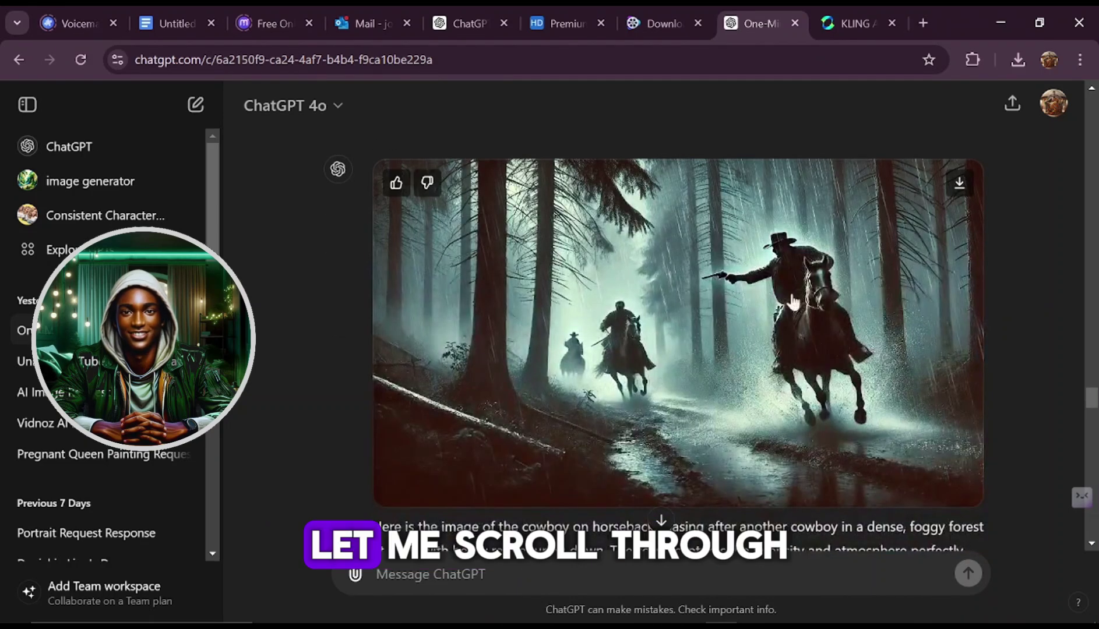
scroll(726, 326, "down", 7)
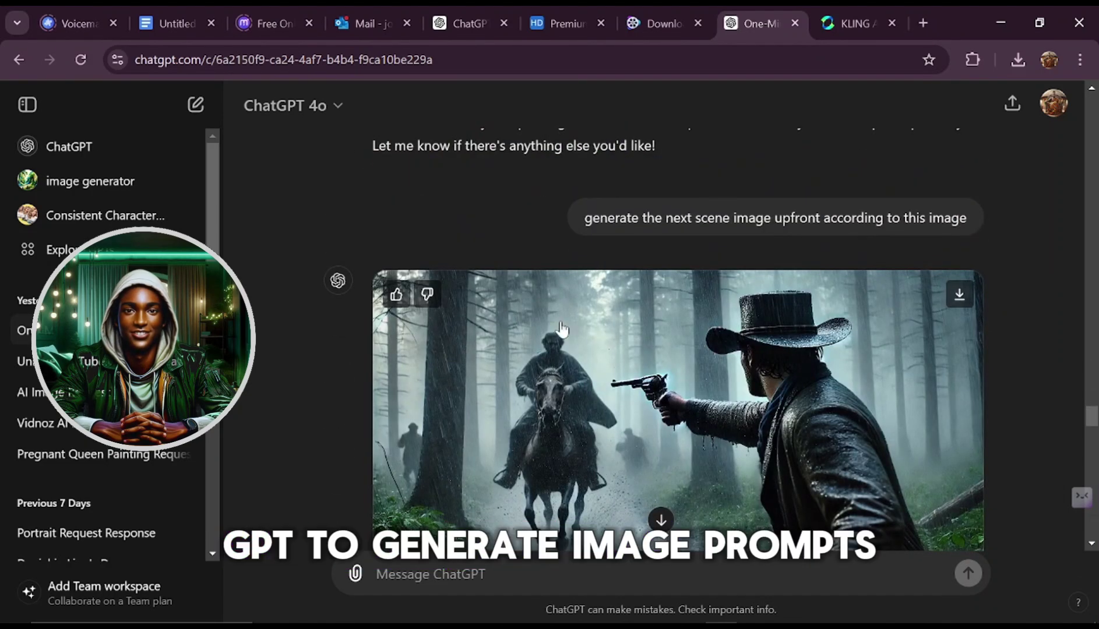
scroll(562, 330, "down", 2)
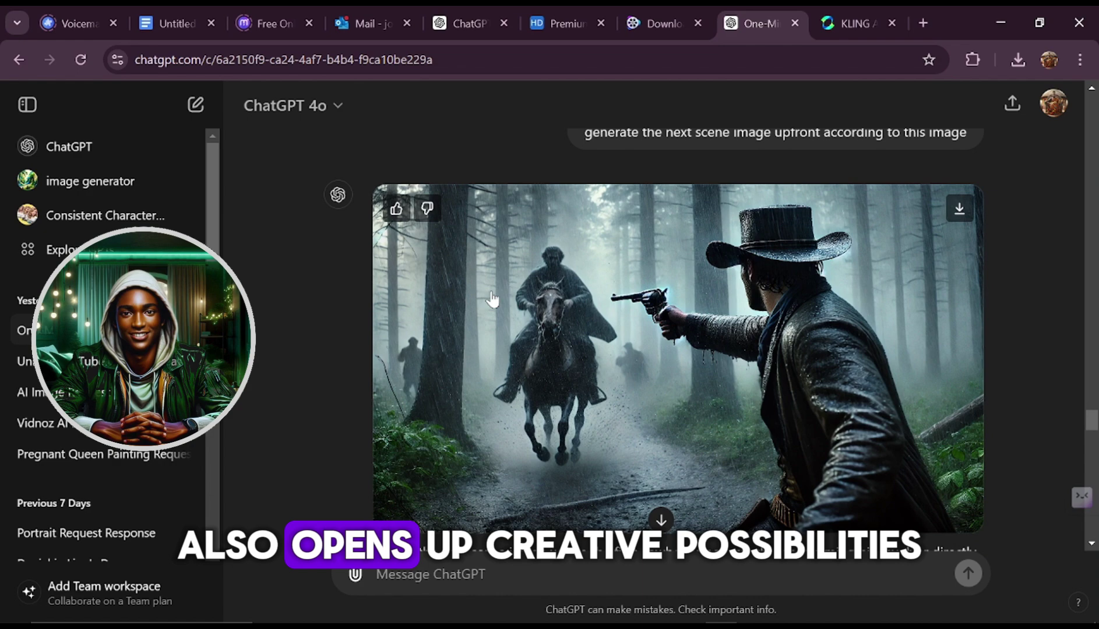
scroll(492, 299, "down", 20)
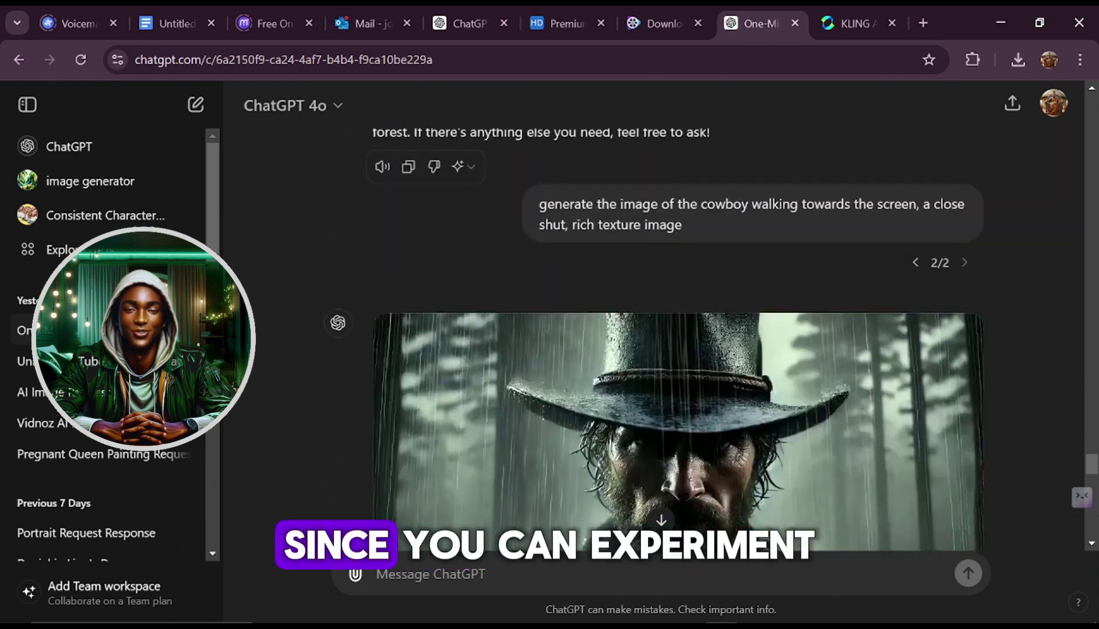
scroll(553, 272, "down", 12)
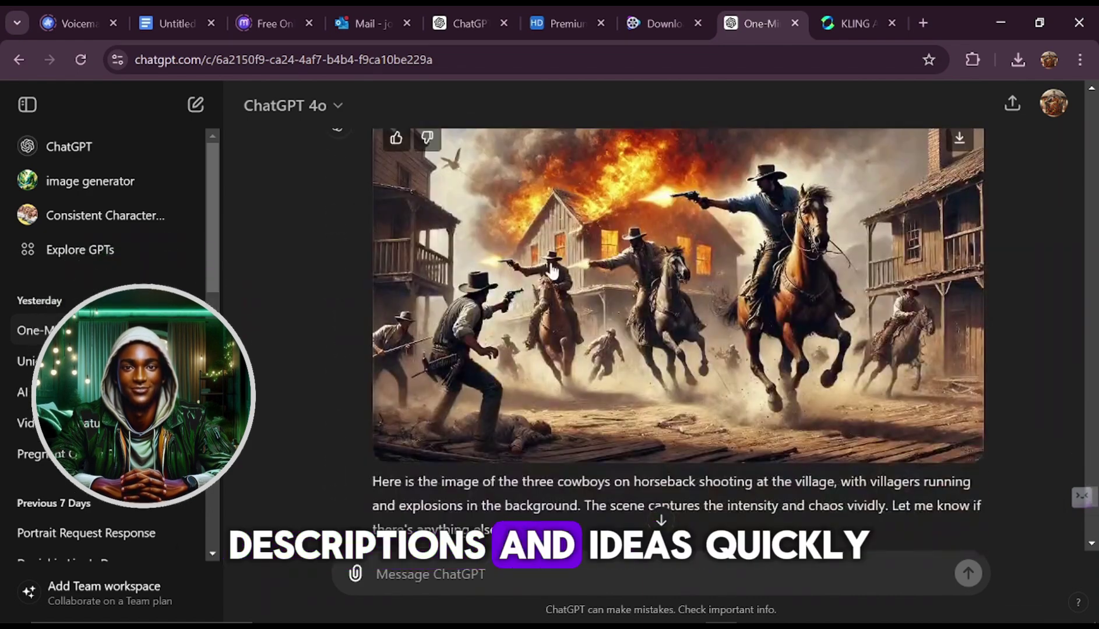
scroll(784, 229, "down", 10)
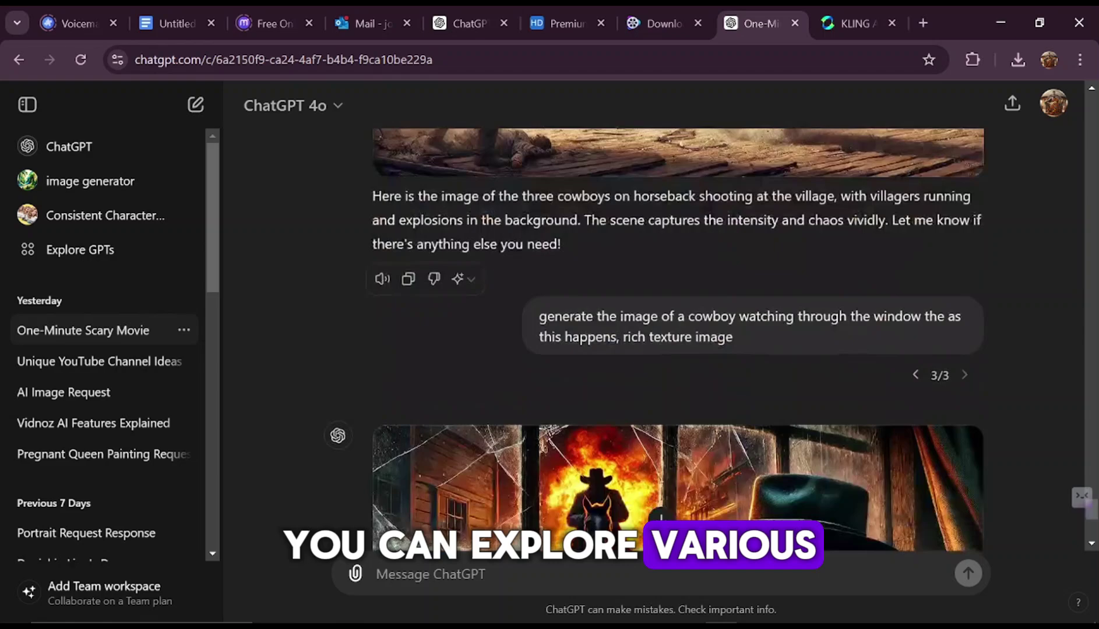
scroll(758, 349, "down", 2)
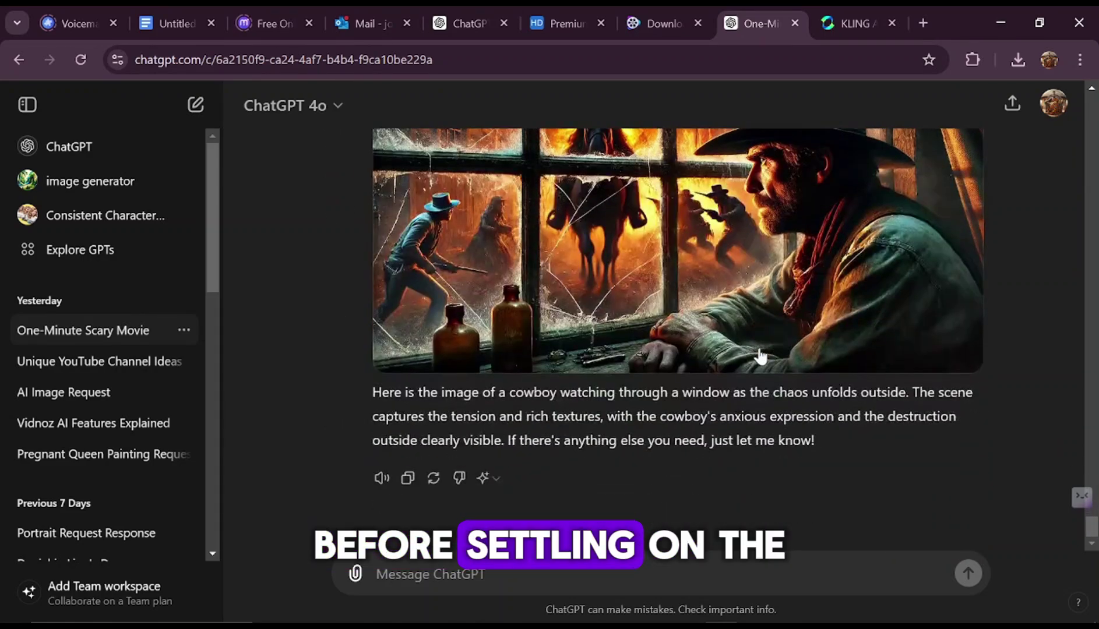
Scroll back up, select the vidu.studio address and play the Vidu intro video.
scroll(780, 367, "up", 11)
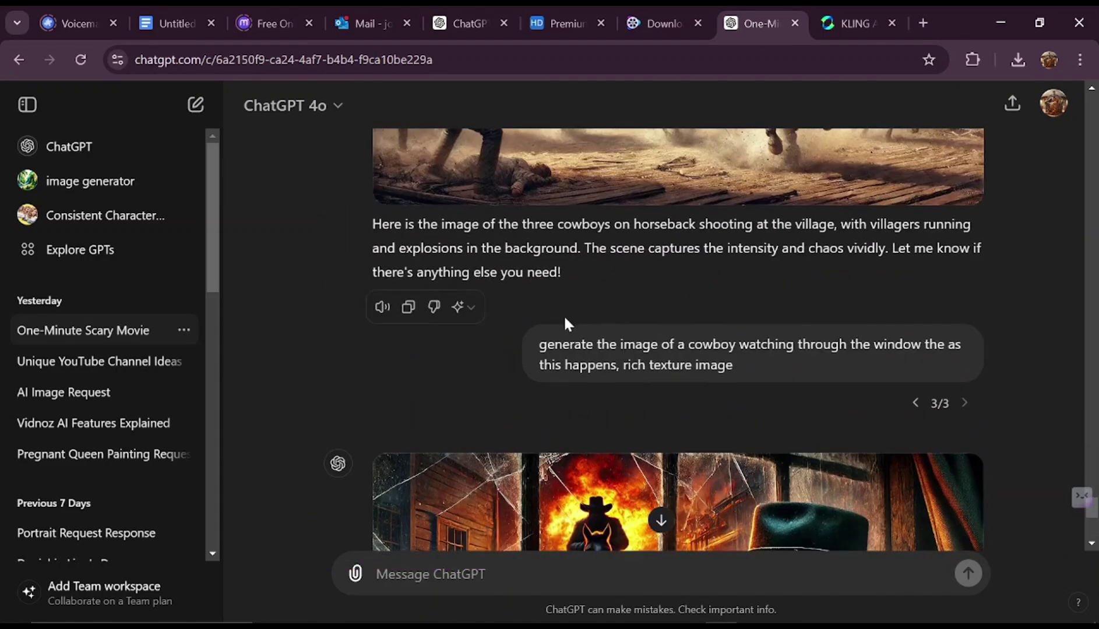
scroll(580, 325, "up", 20)
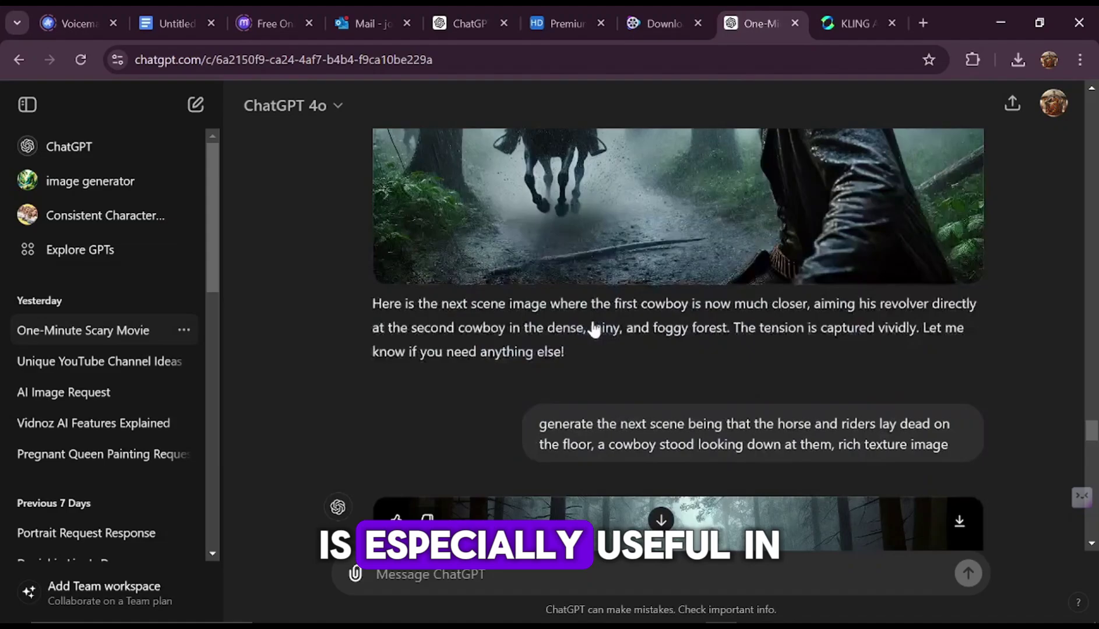
scroll(603, 337, "up", 20)
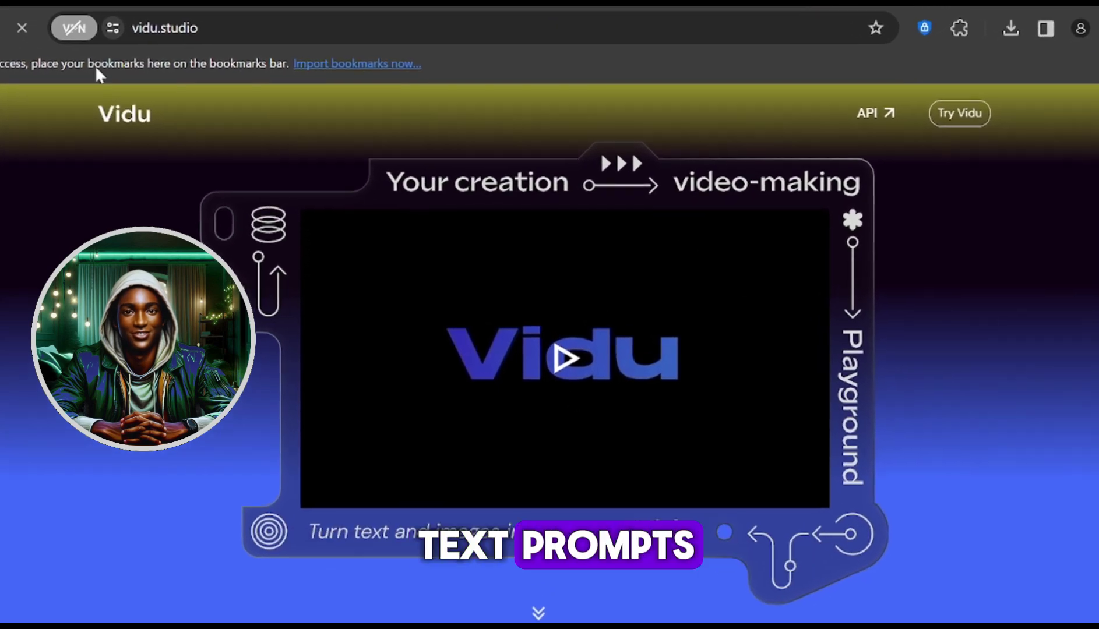
left_click_drag(198, 27, 131, 28)
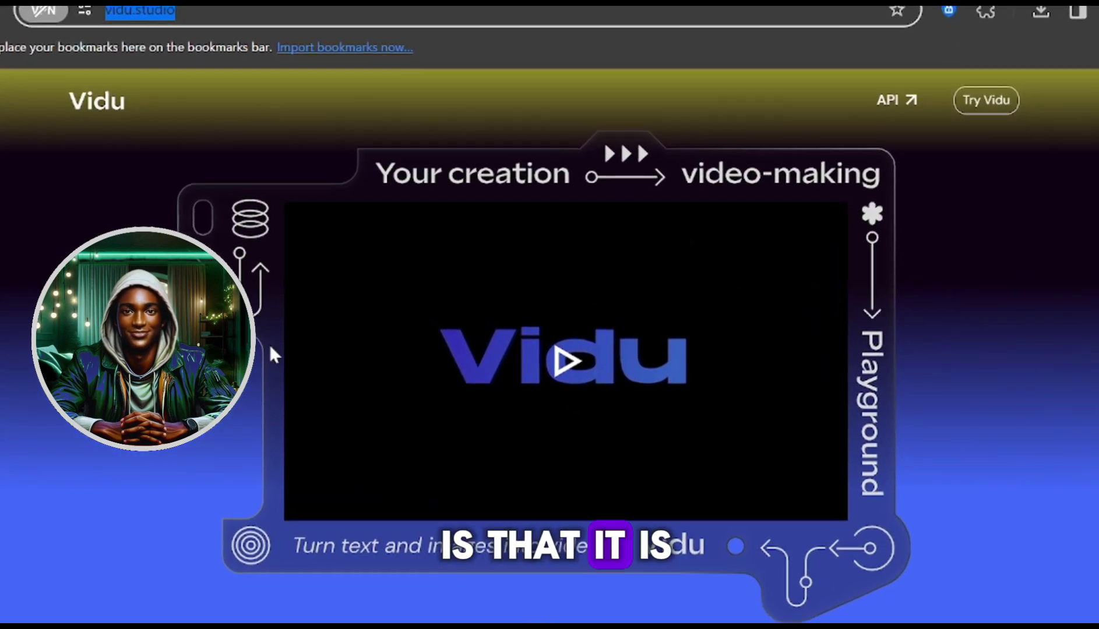
left_click(567, 362)
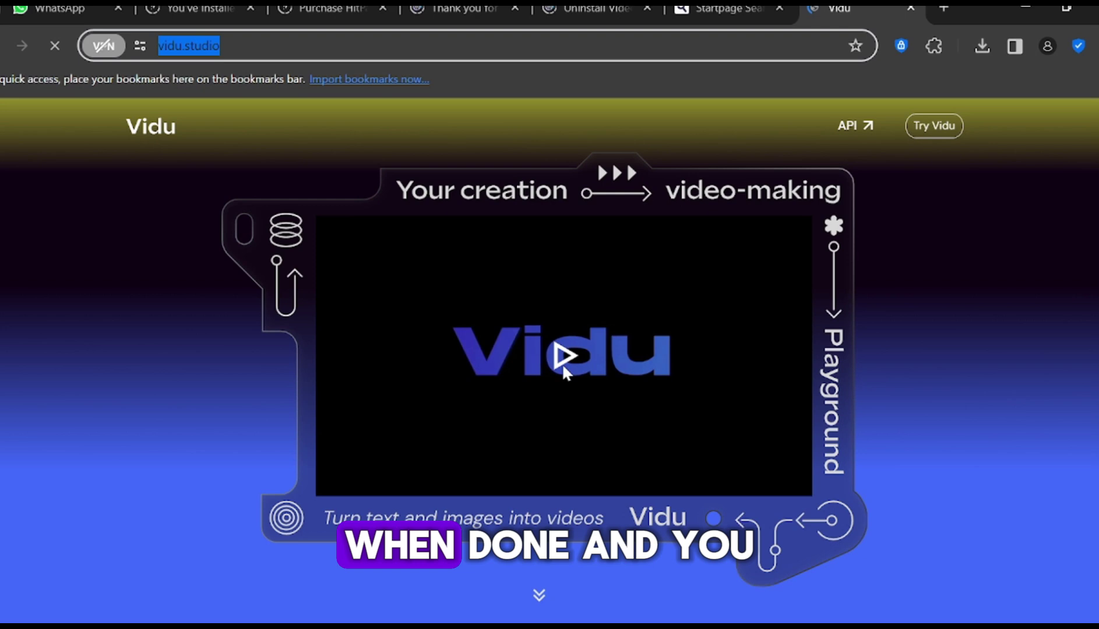
Start the intro, enter Vidu signed in via Try Vidu, and open the Create Video page.
left_click(563, 357)
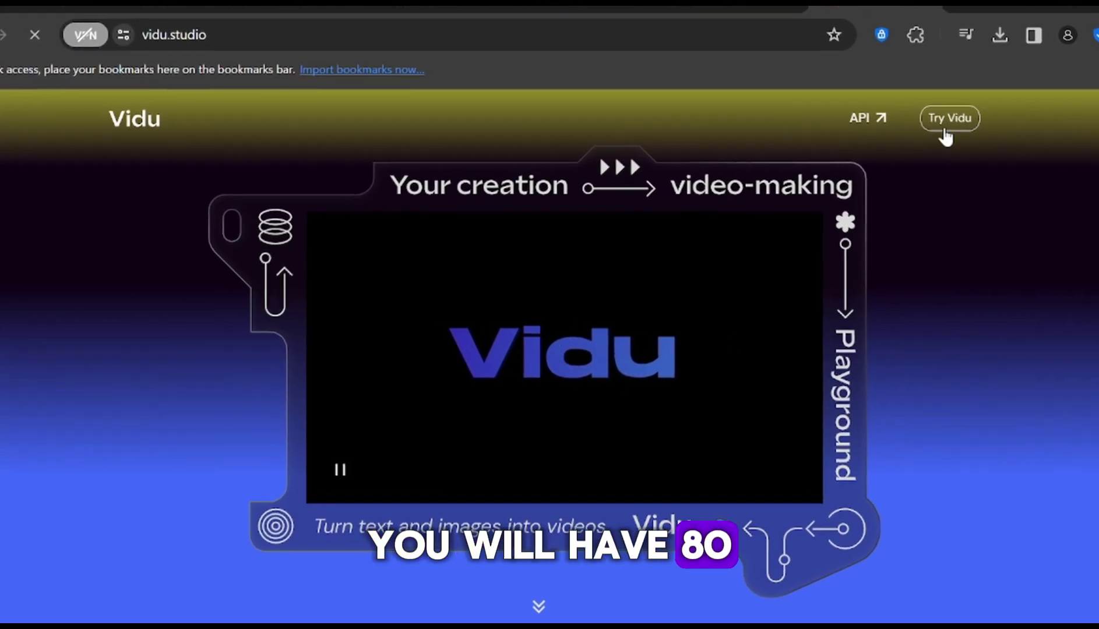
left_click(945, 120)
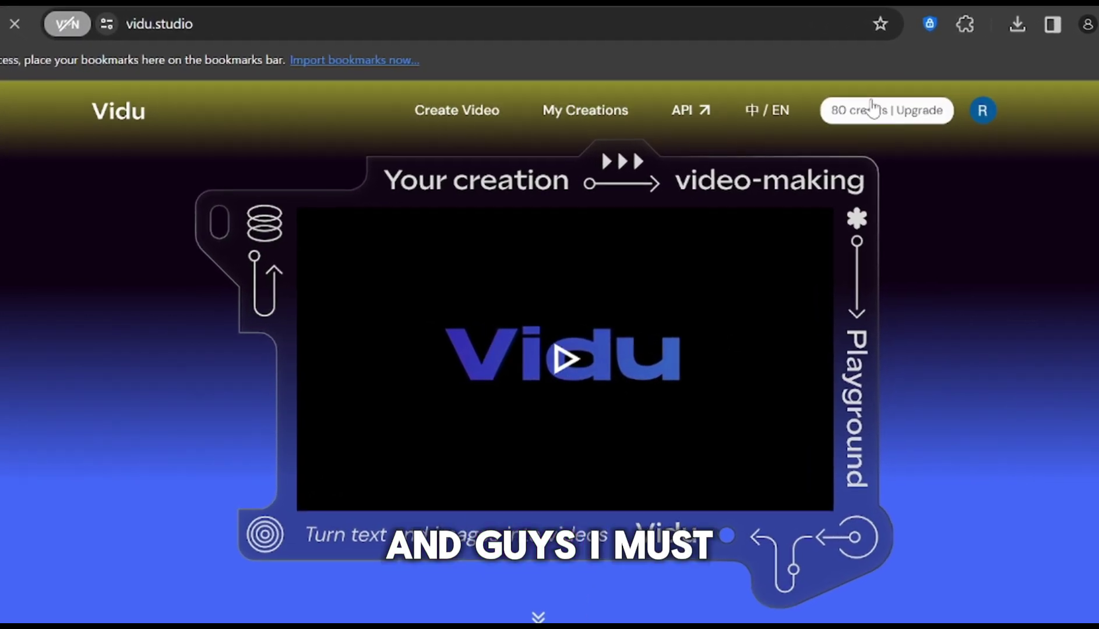
left_click(456, 109)
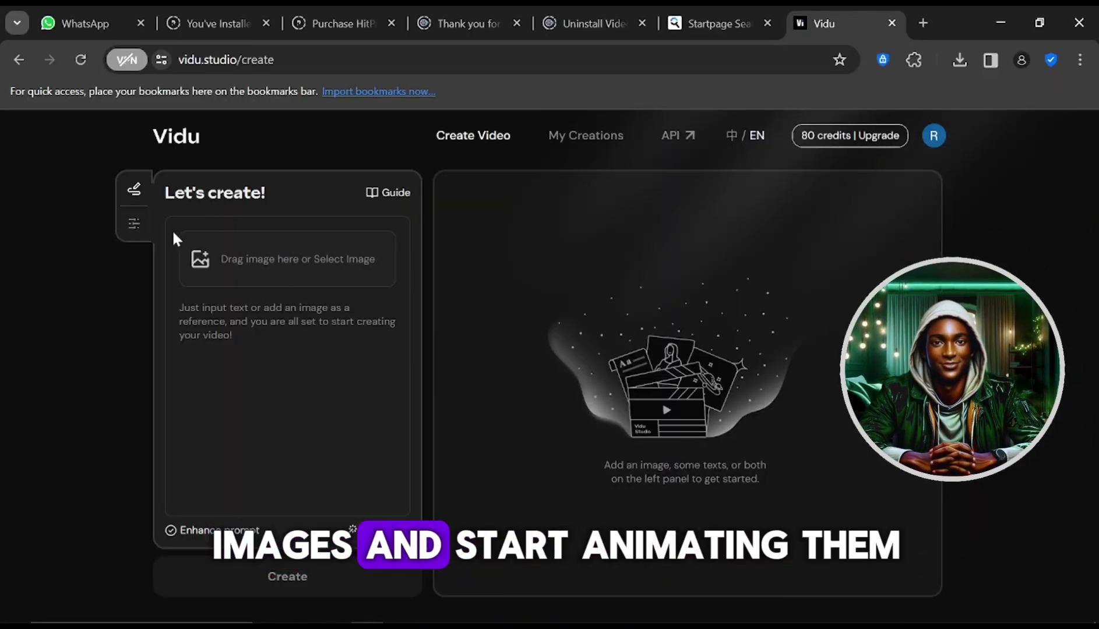
Upload the explosions cowboy image, then the crashed-plane cowboy image, and create its video for 4 credits.
left_click(204, 262)
double_click(306, 210)
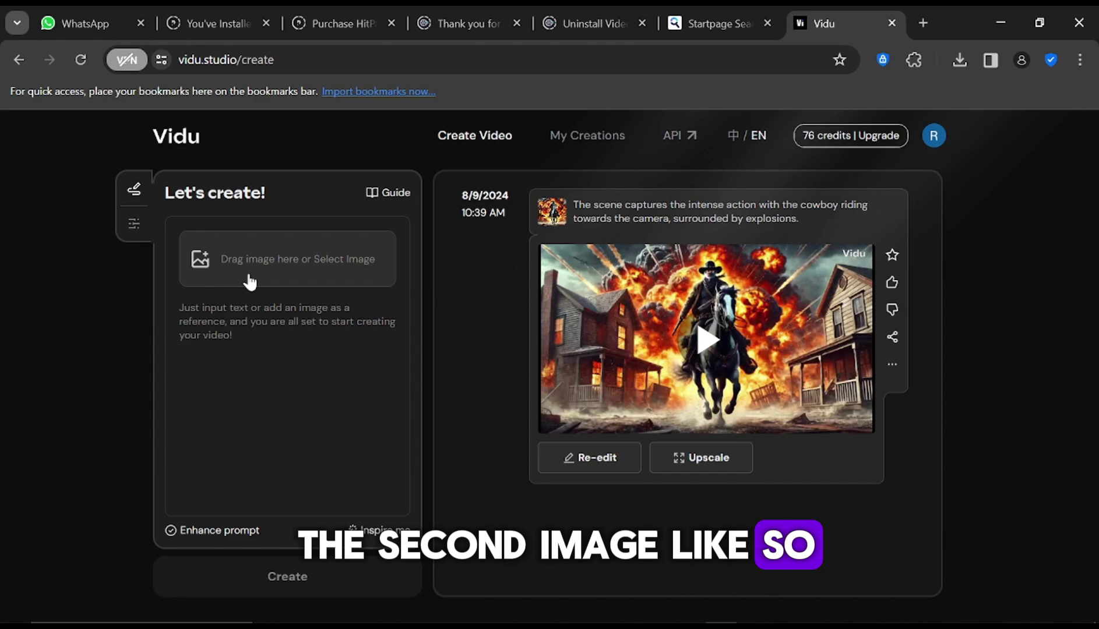
left_click(247, 261)
double_click(343, 144)
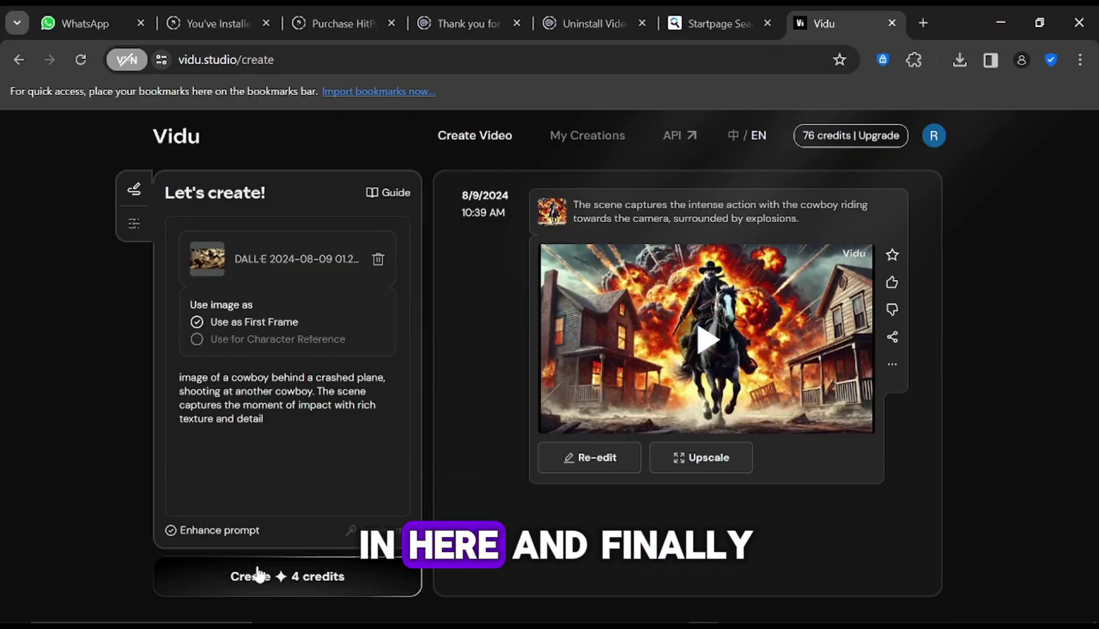
left_click(276, 576)
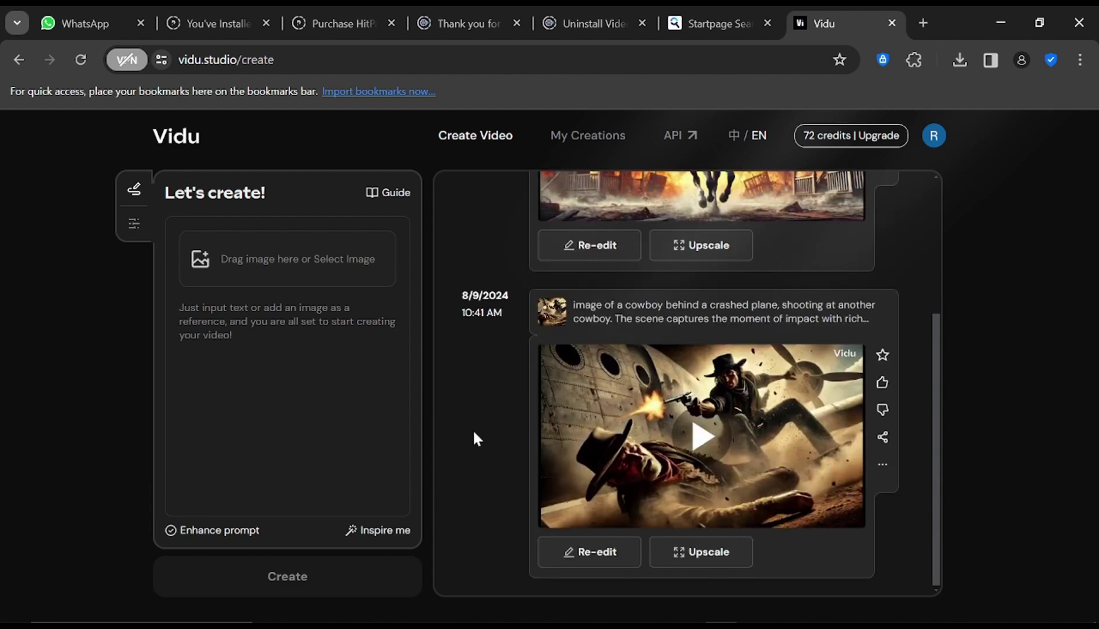
Reload the page and queue videos from the next two uploaded DALL·E scene images.
key("F5")
left_click(344, 259)
double_click(277, 270)
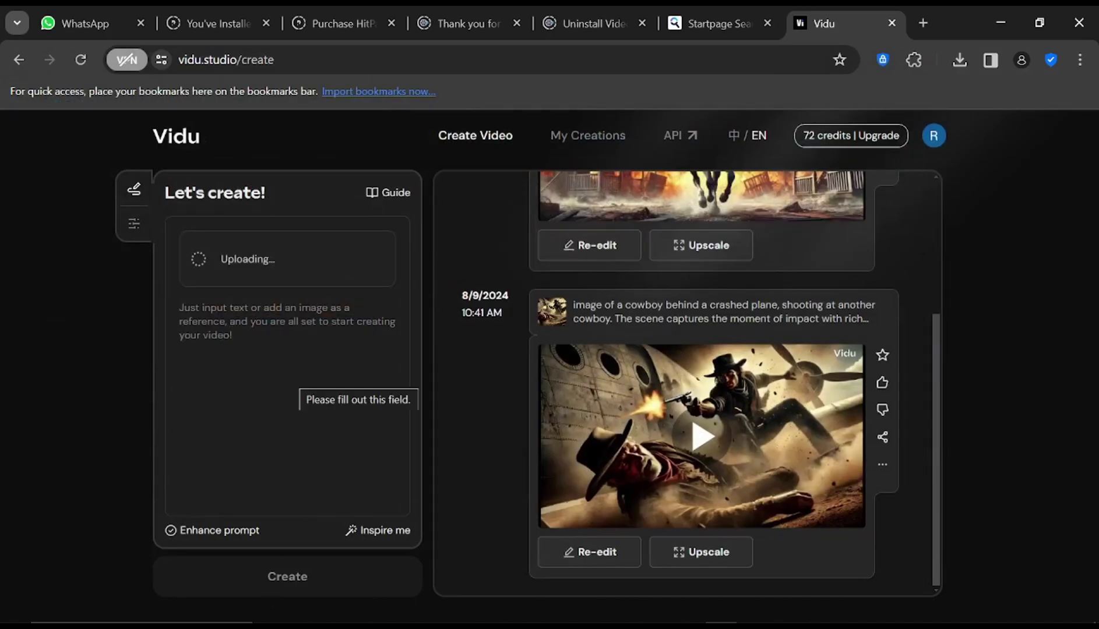
left_click(271, 577)
left_click(248, 197)
double_click(277, 269)
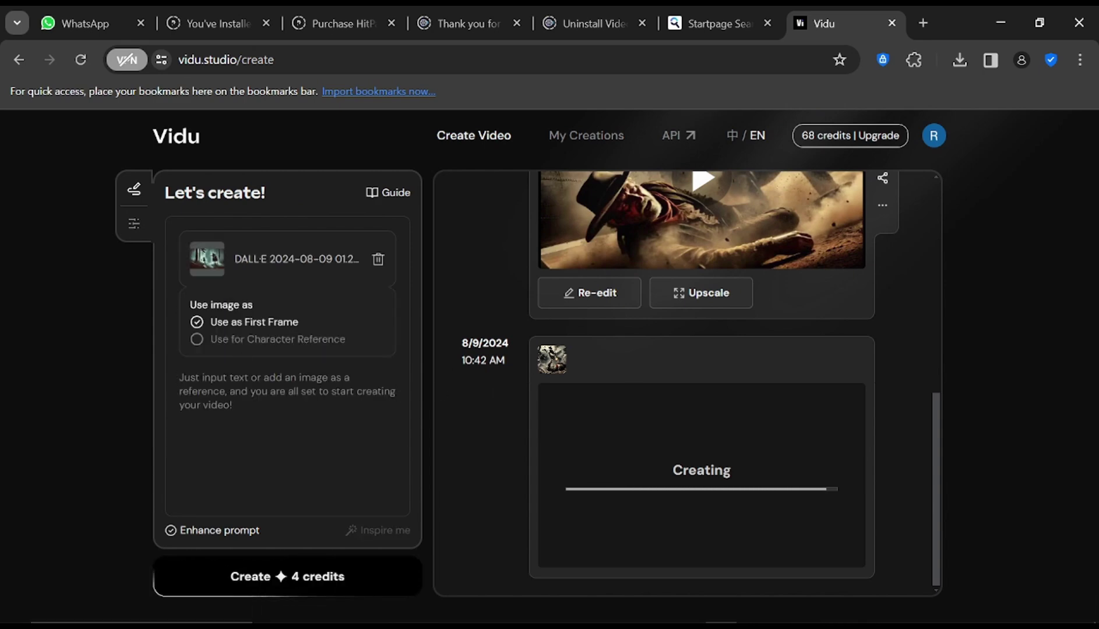
left_click(270, 578)
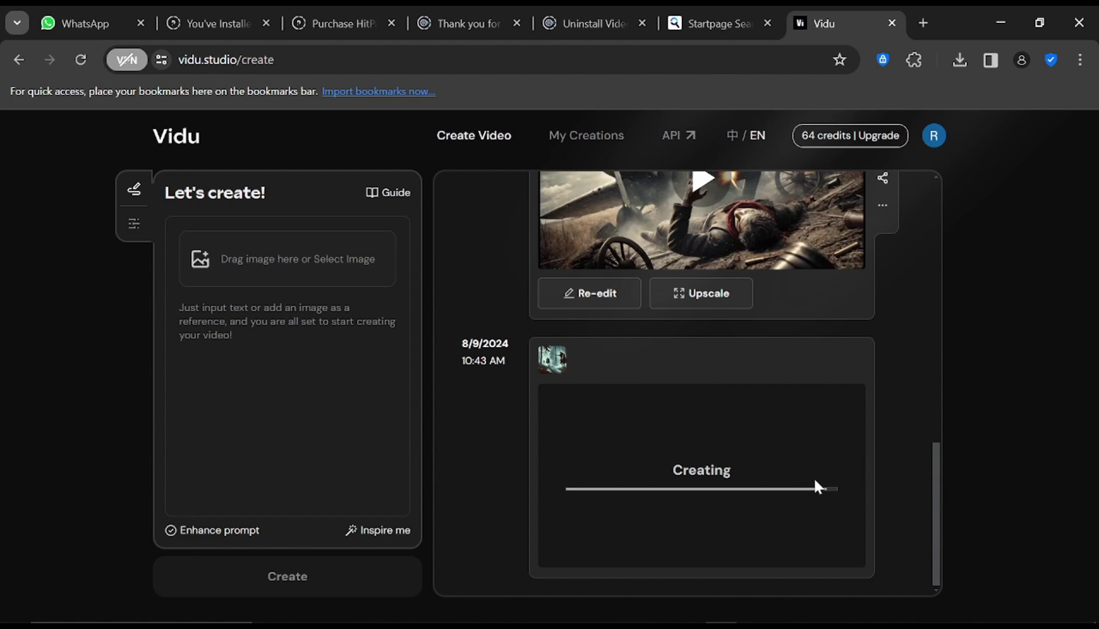
Add the forest image and the following scene images as first frames, queuing a video for each.
left_click_drag(552, 310, 326, 289)
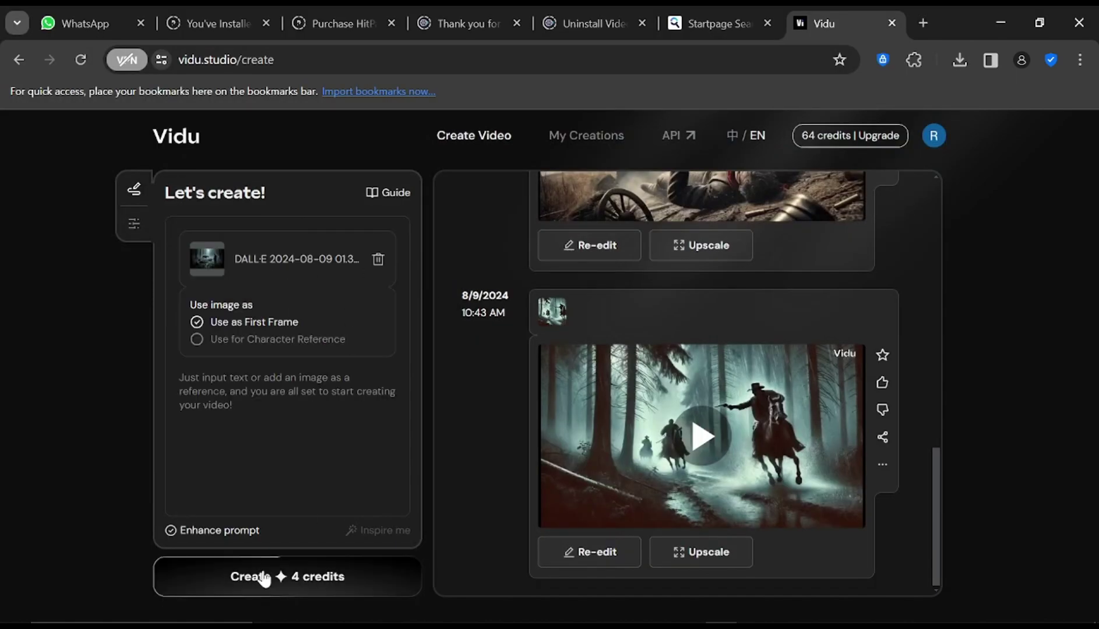
left_click(265, 579)
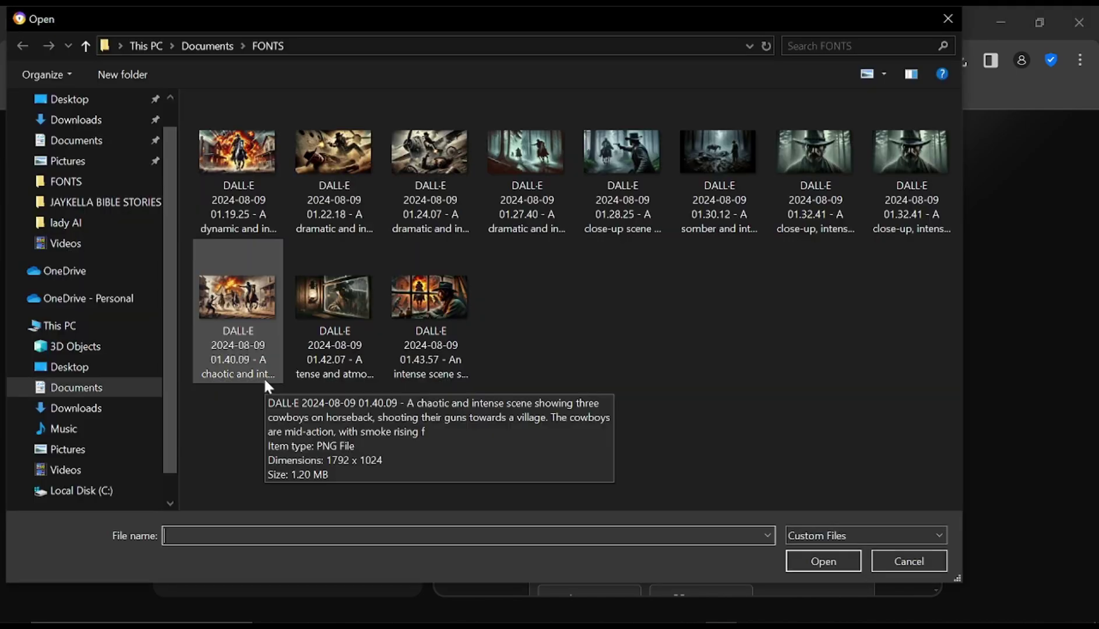
double_click(265, 385)
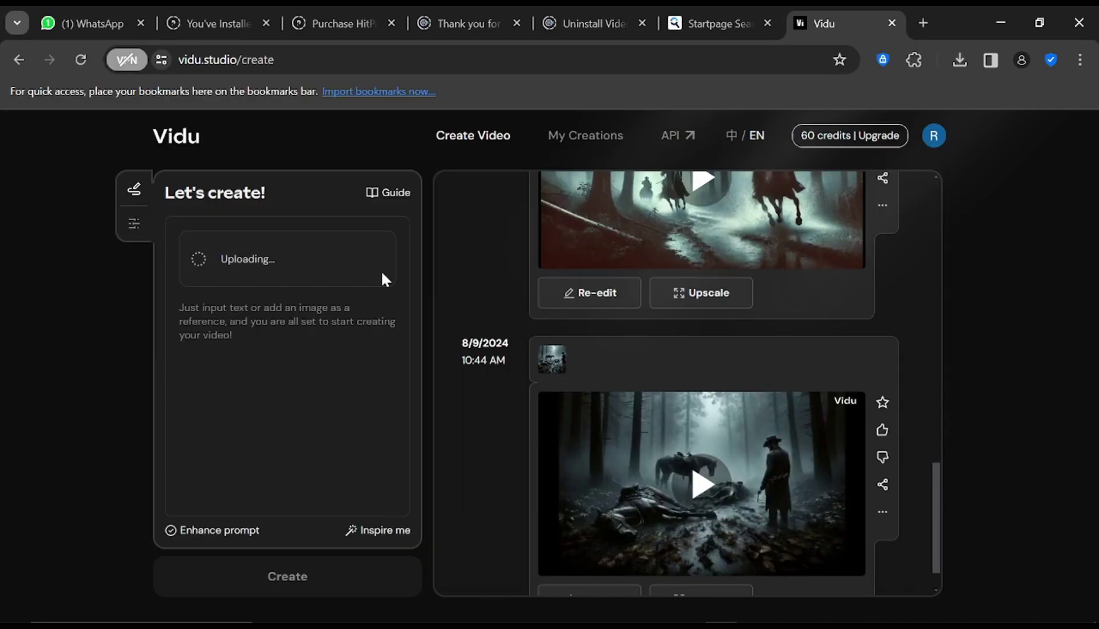
left_click(263, 577)
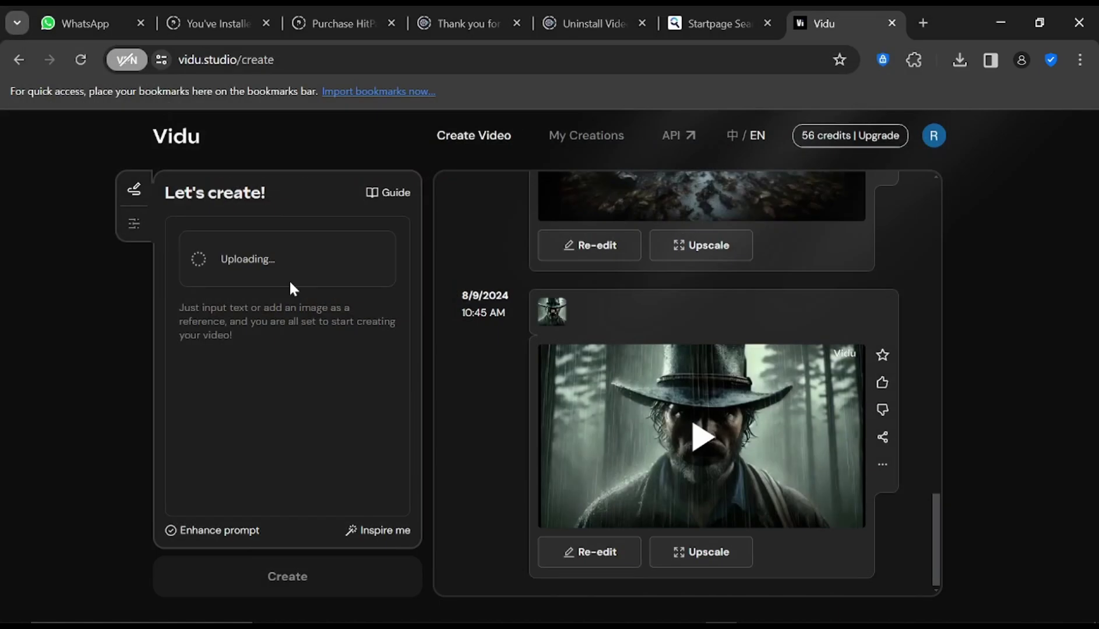
left_click(287, 576)
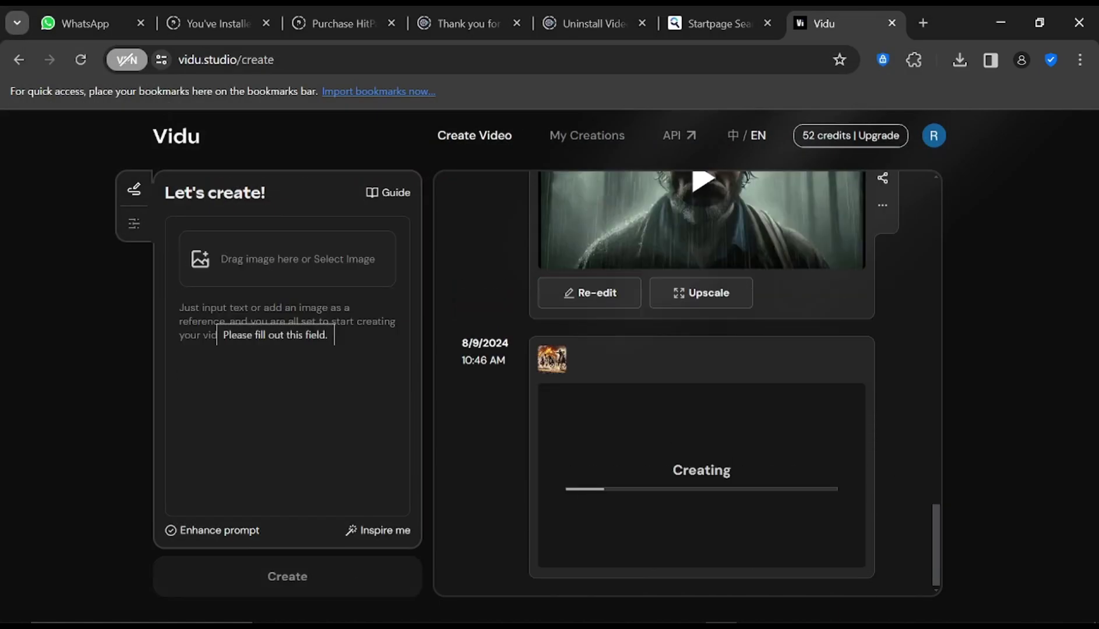
key("ctrl+v")
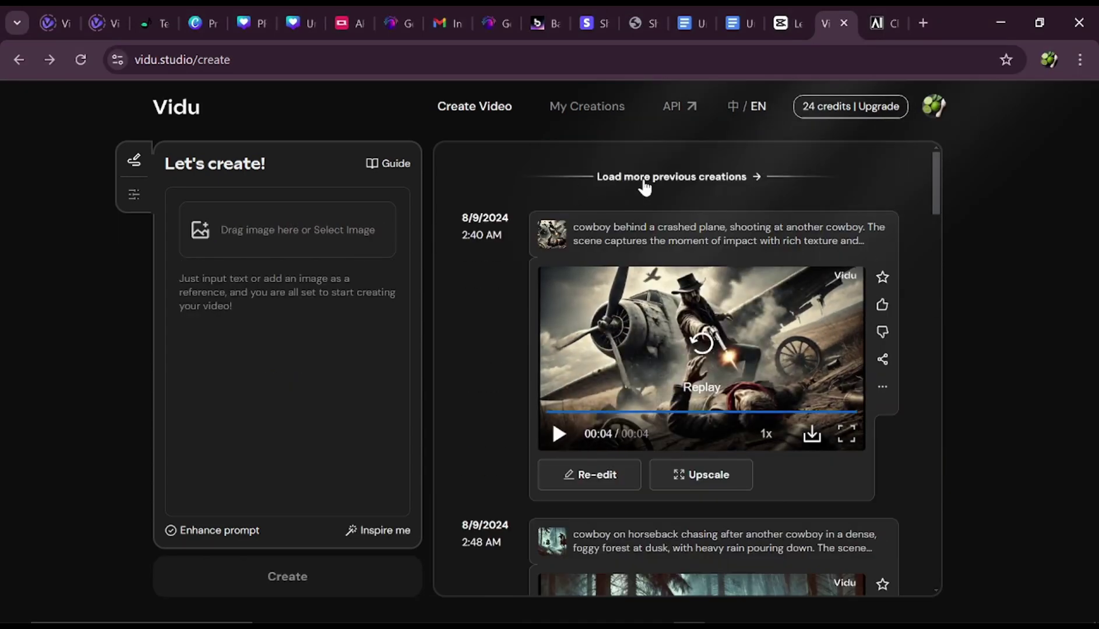
Play the man-at-the-window, village raid, dark forest and cowboy close-up clips in turn.
left_click(644, 181)
left_click(554, 321)
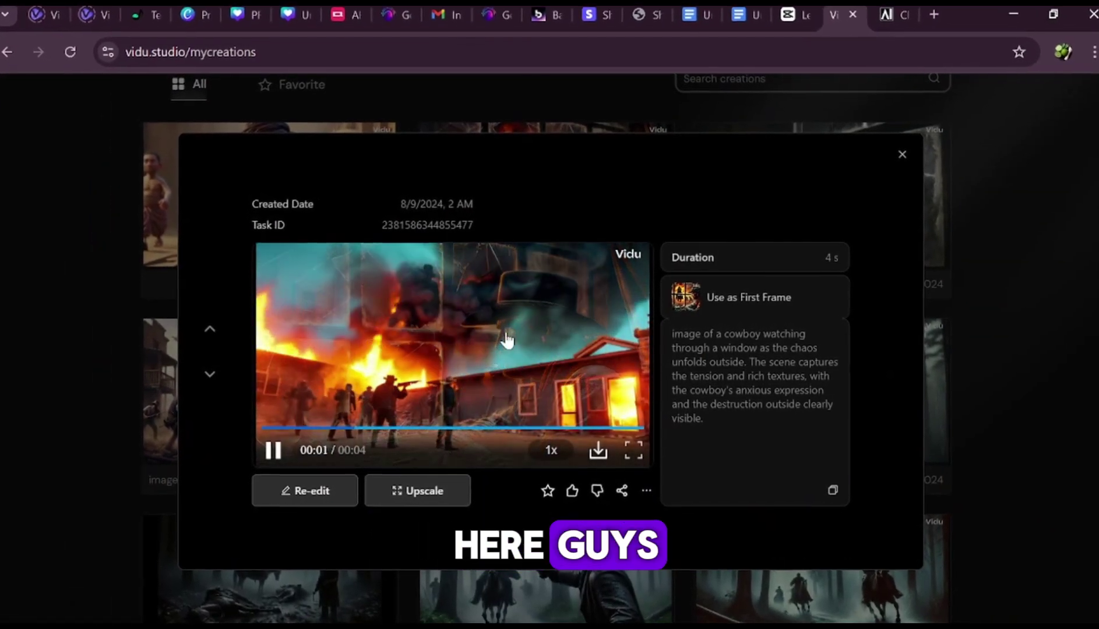
left_click(209, 373)
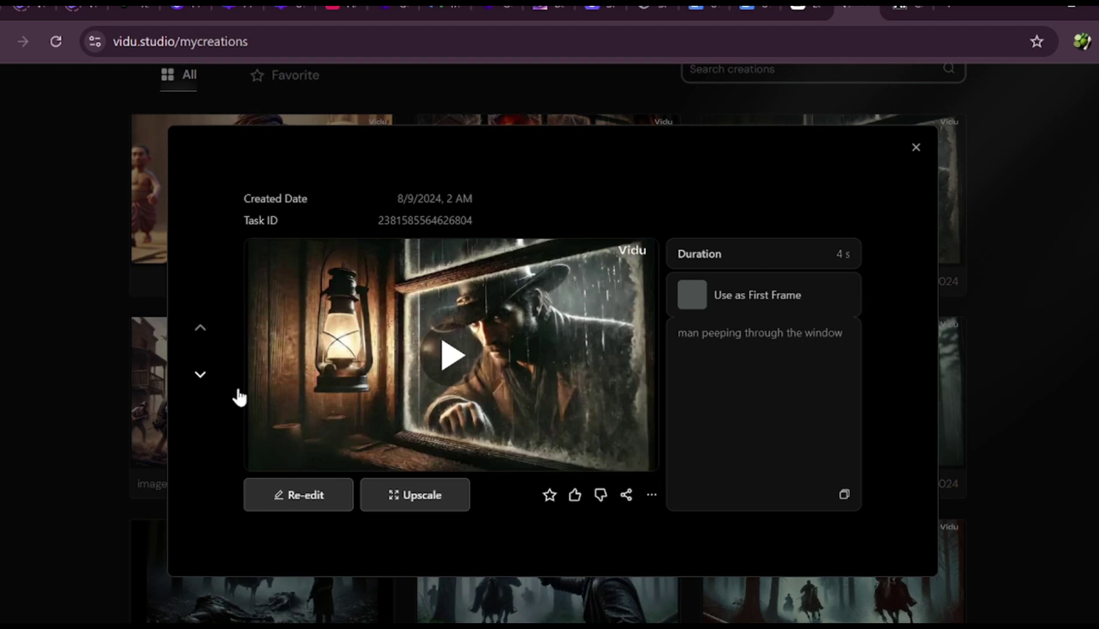
left_click(451, 354)
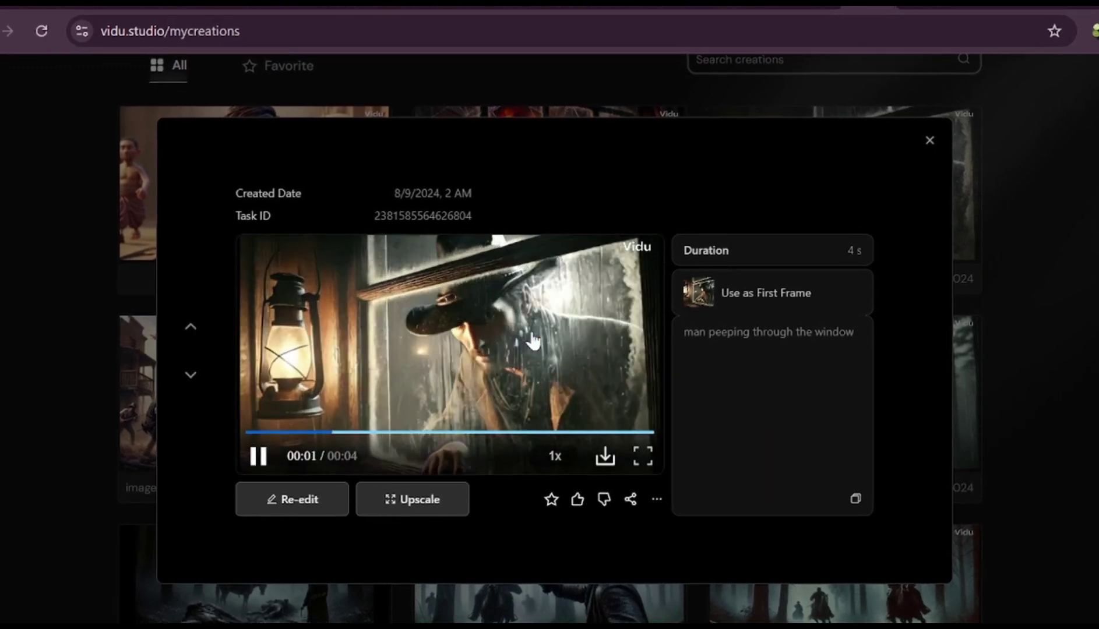
left_click(191, 374)
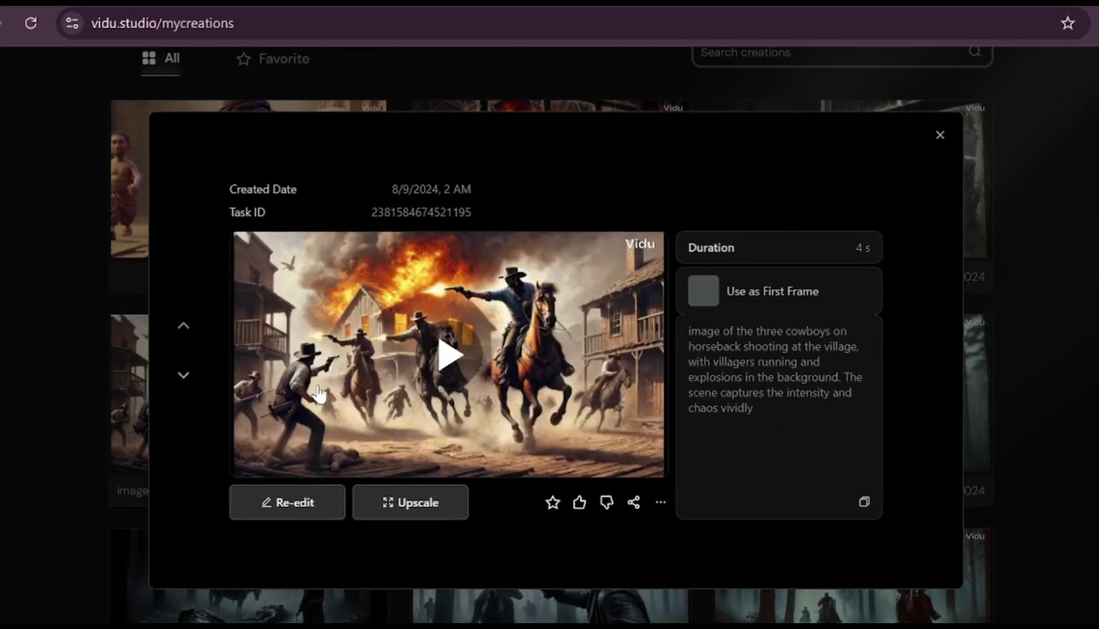
left_click(442, 366)
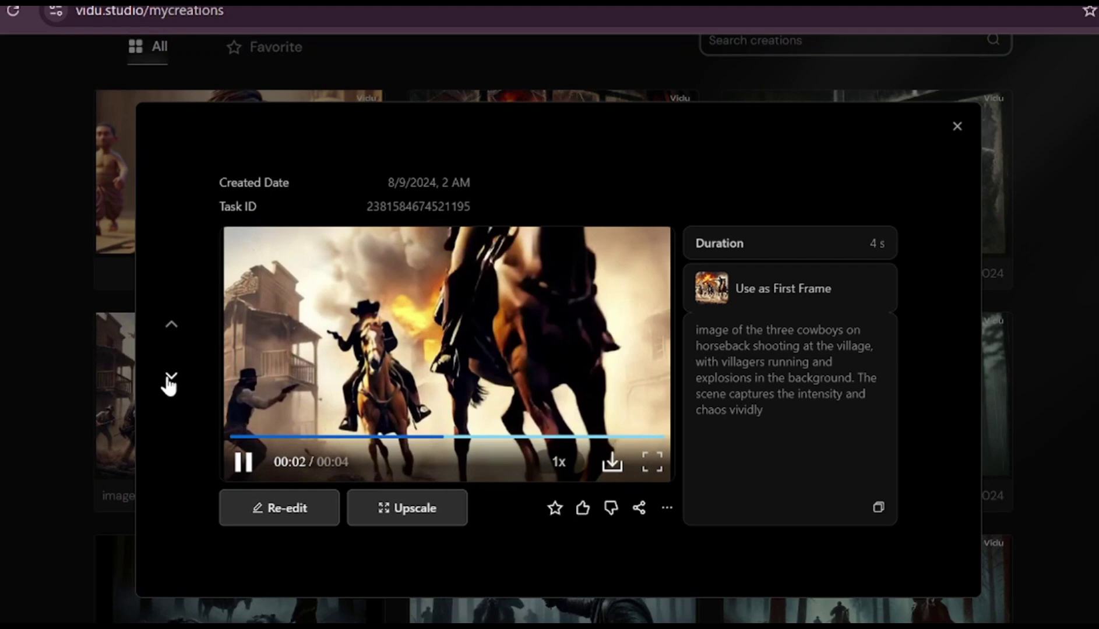
left_click(169, 378)
left_click(456, 360)
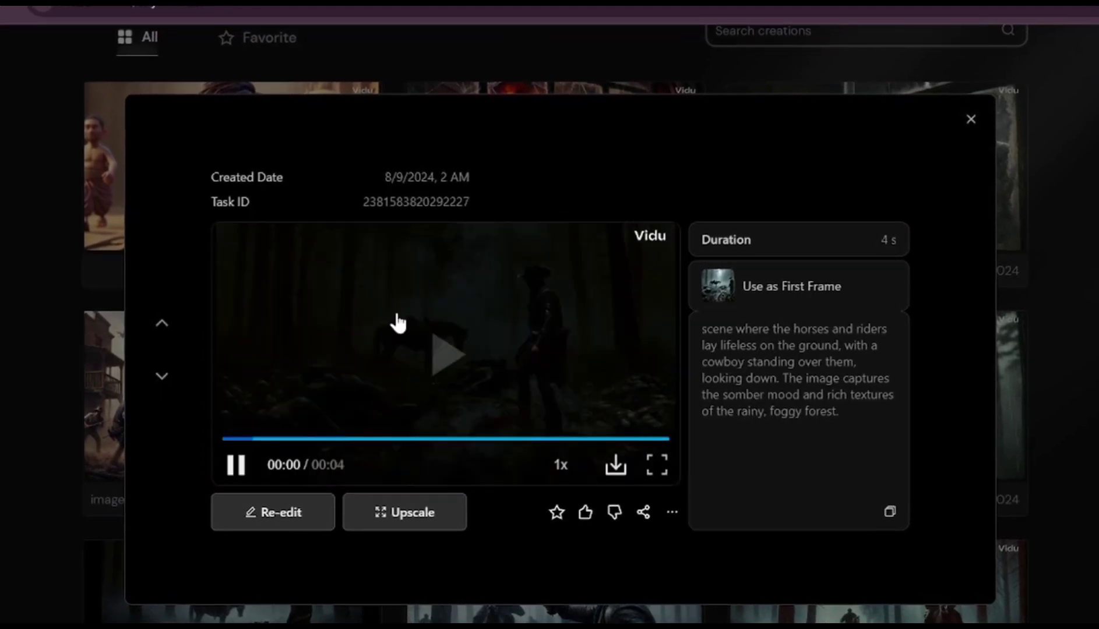
left_click(164, 378)
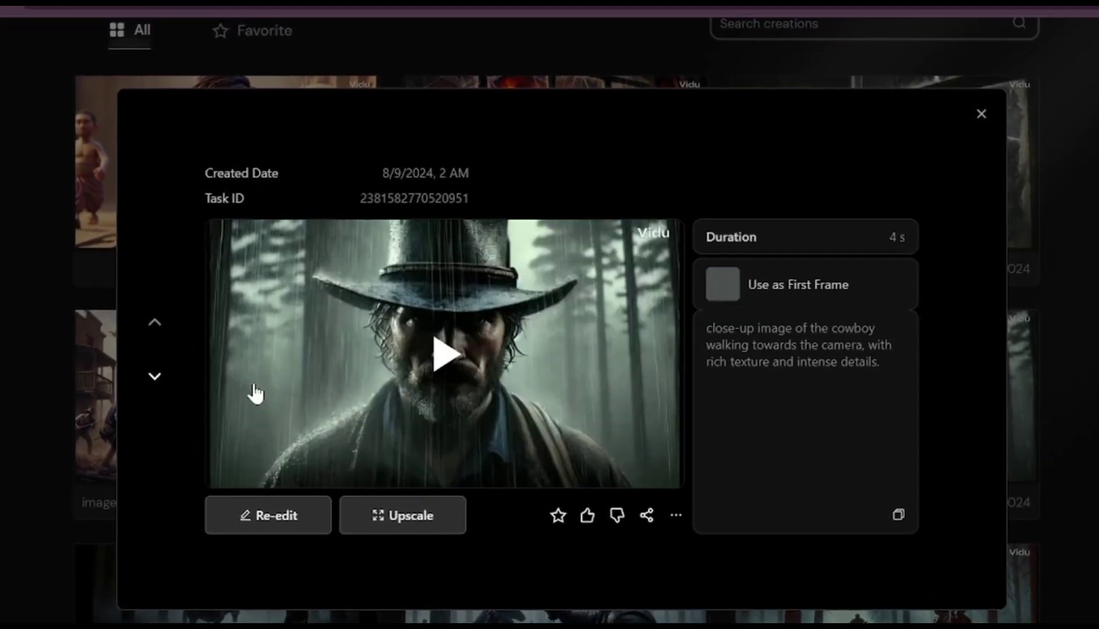
left_click(436, 373)
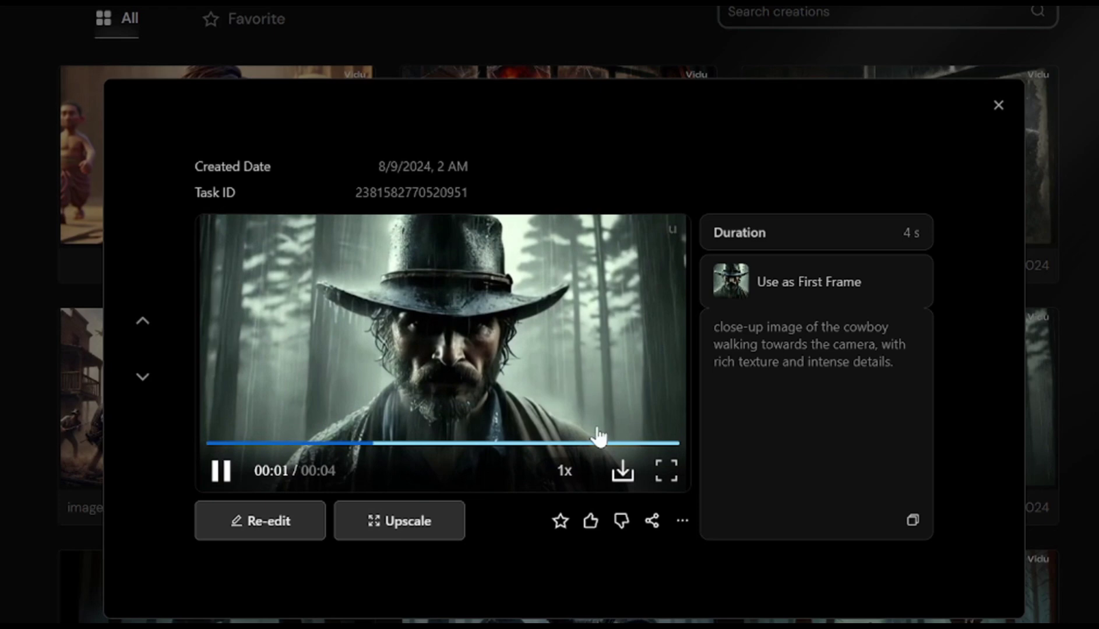
Play the foggy forest, forest gunfight, horseback chase, crashed-plane and rider-fleeing-explosions clips.
left_click(132, 384)
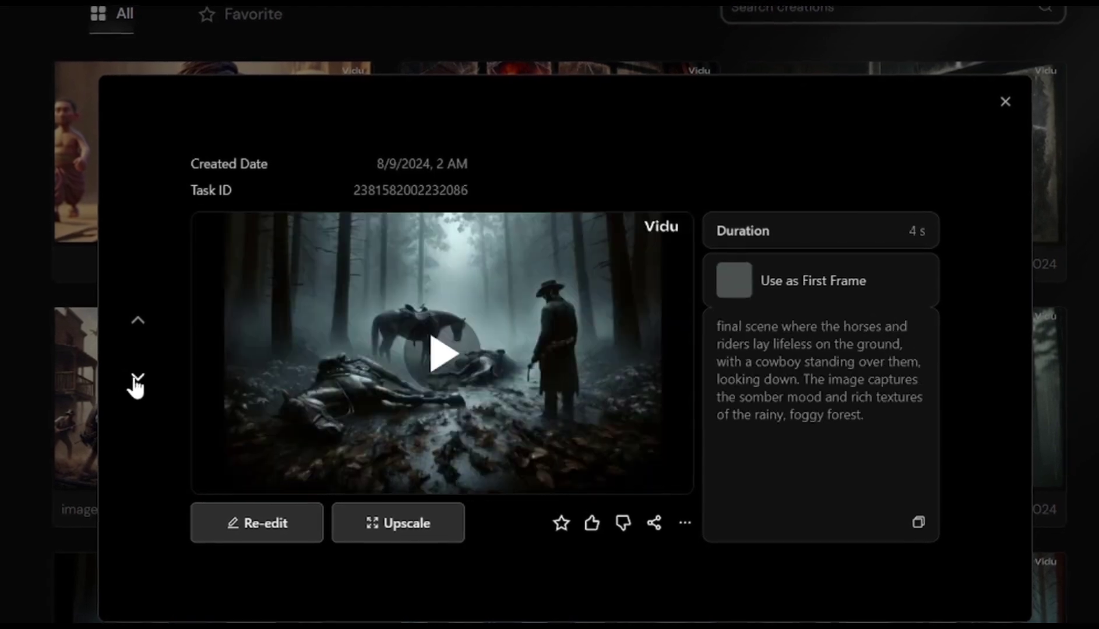
left_click(442, 378)
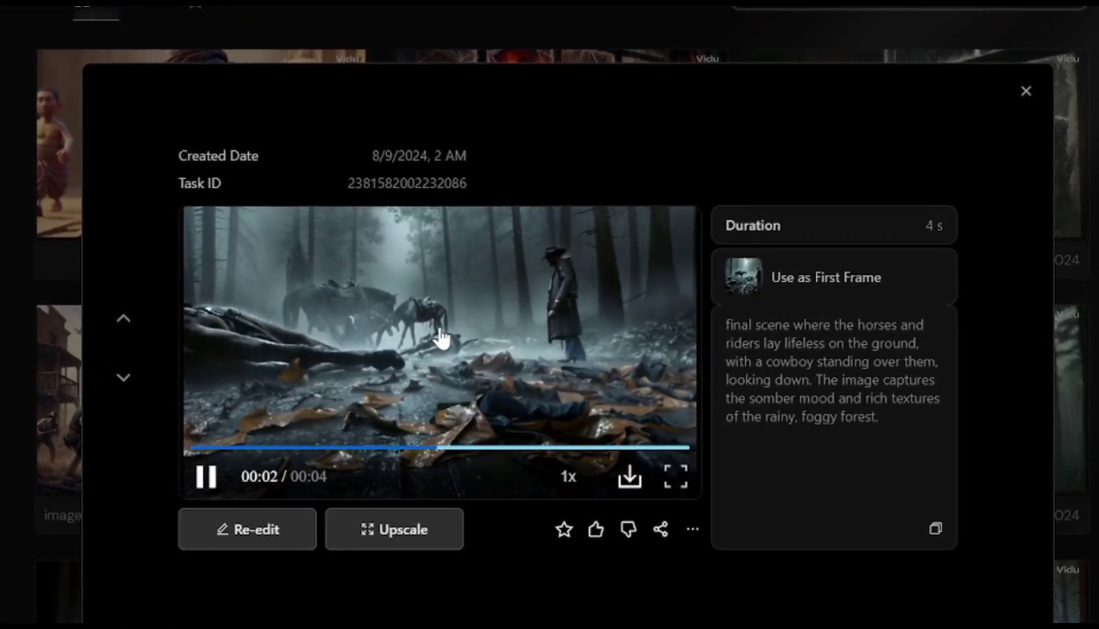
left_click(123, 379)
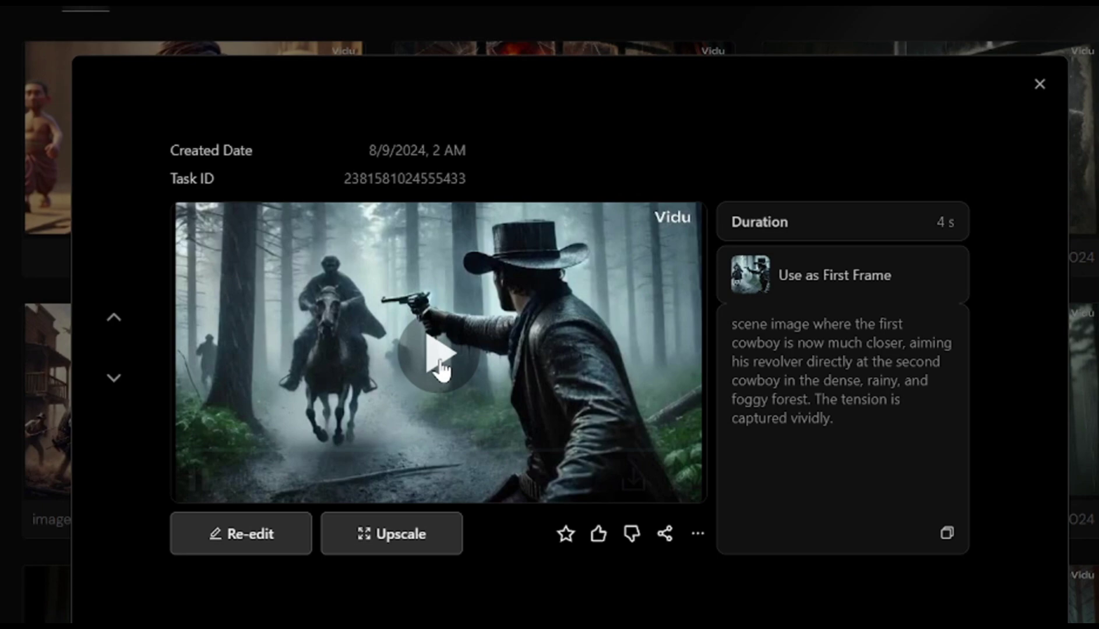
left_click(441, 366)
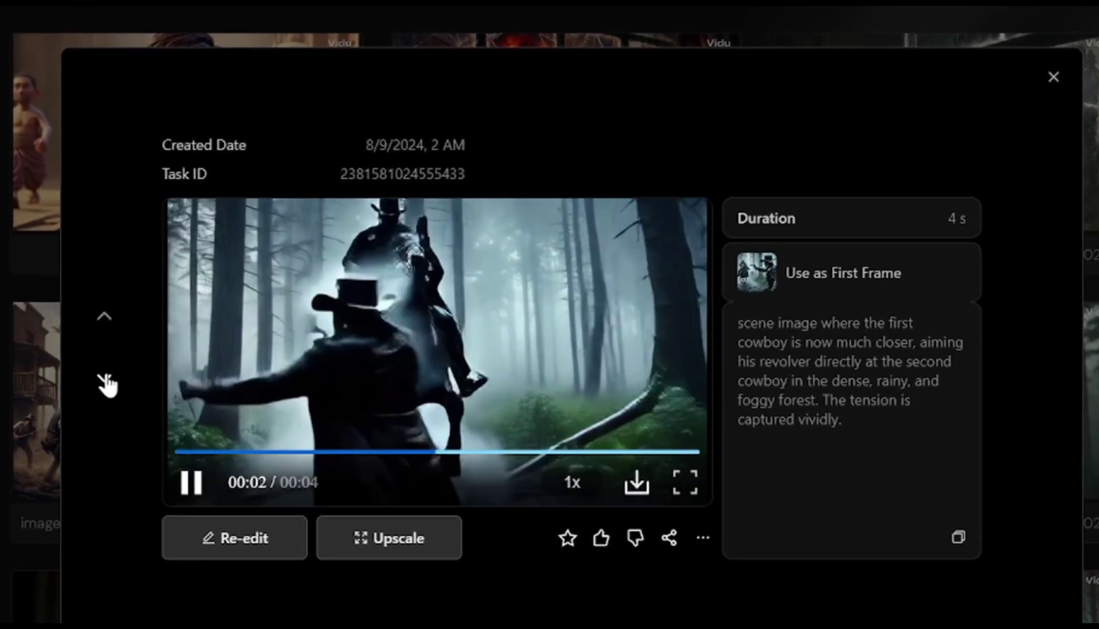
left_click(105, 381)
left_click(475, 379)
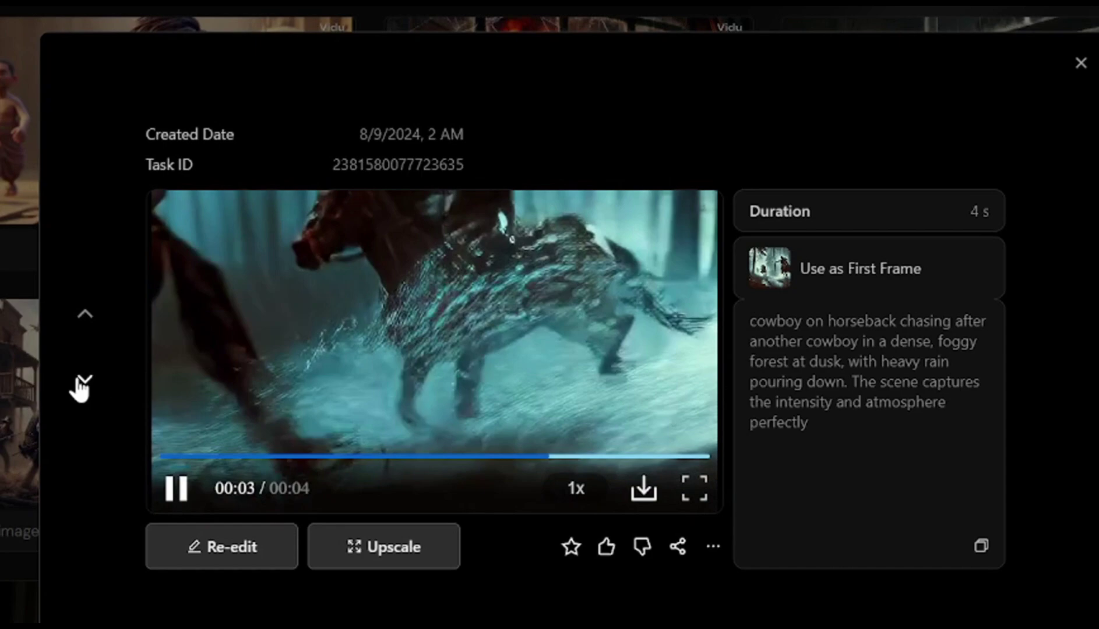
left_click(82, 383)
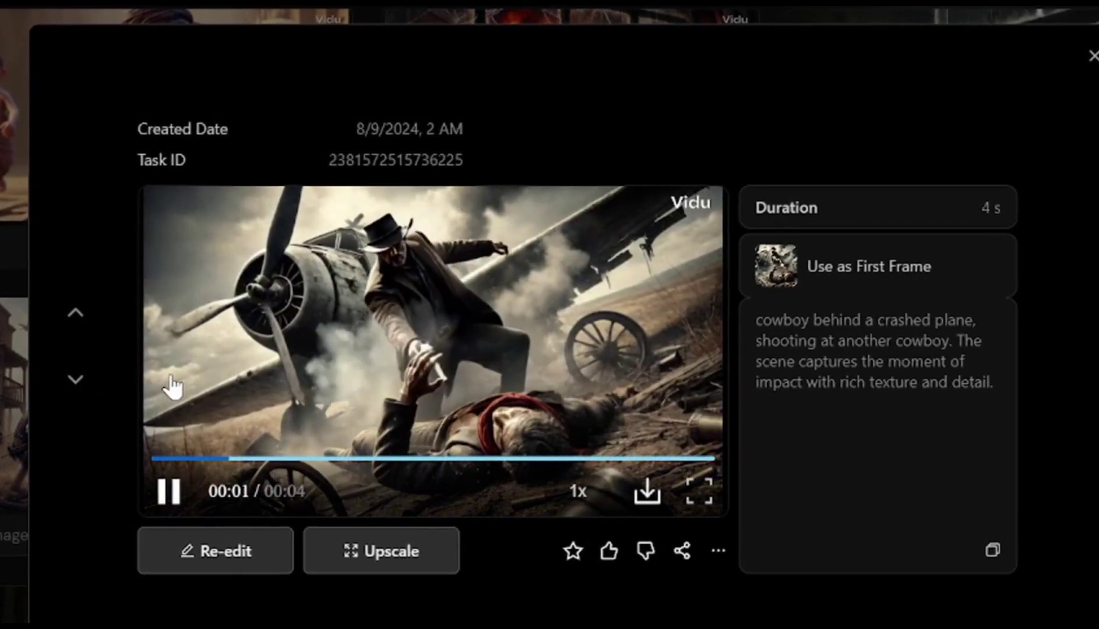
left_click(80, 383)
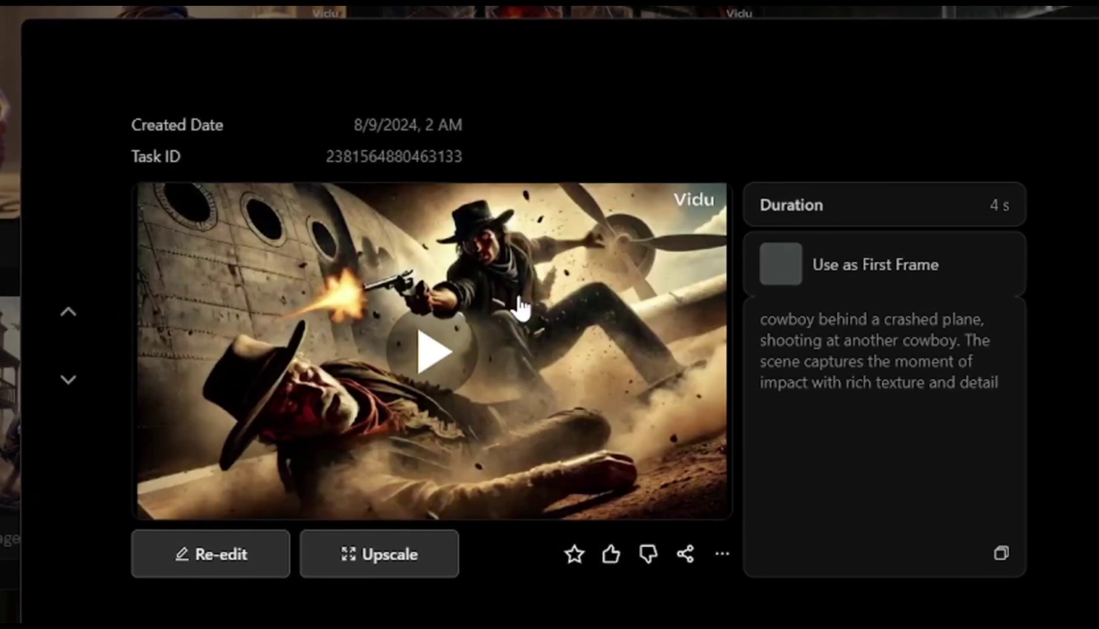
left_click(424, 366)
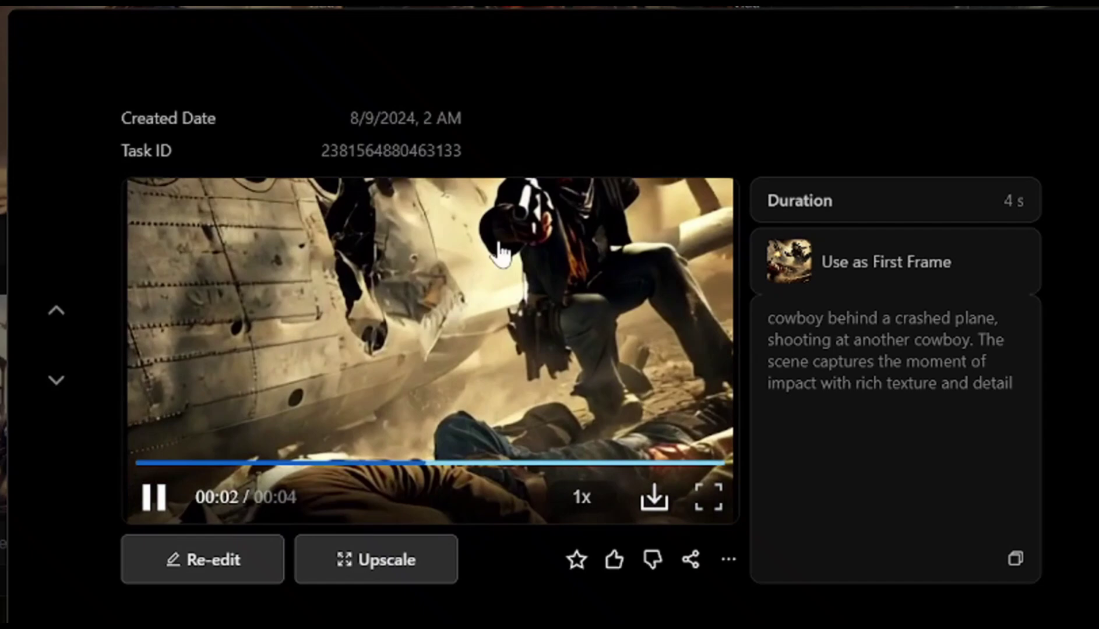
left_click(56, 380)
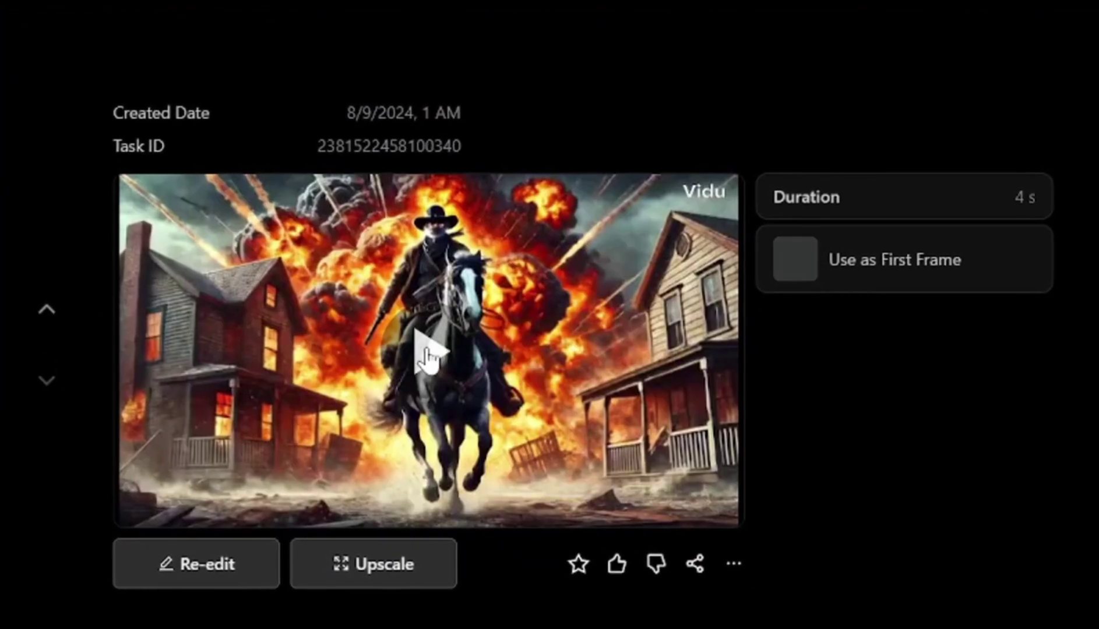
left_click(429, 355)
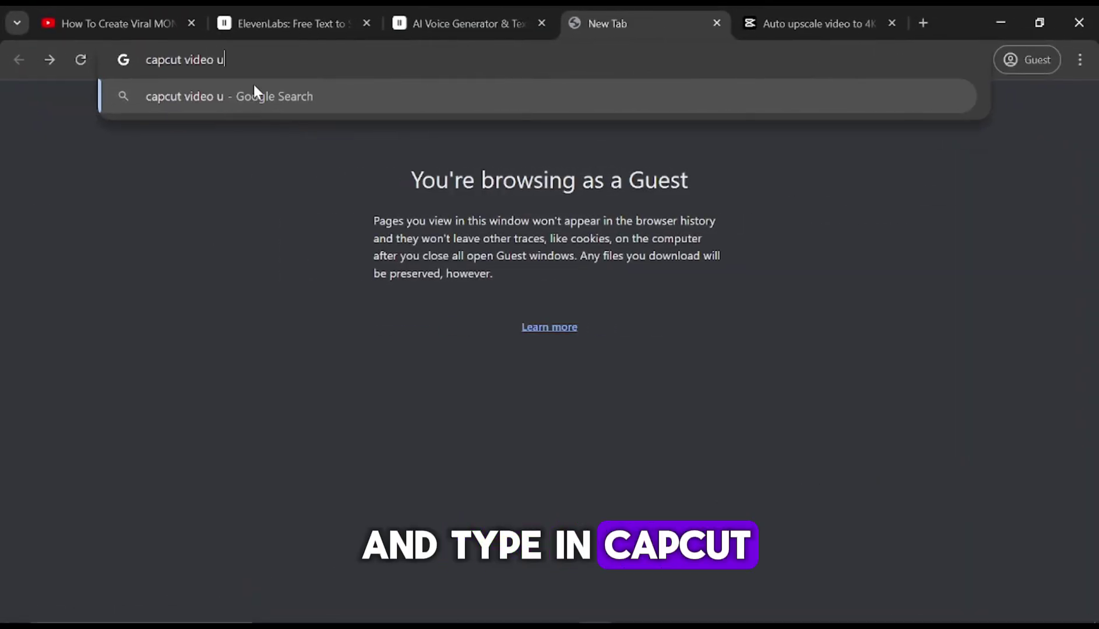
Search for 'capcut video upscaler' to reach CapCut's AI Video Upscaler page.
type("p")
type("scaler")
key("Return")
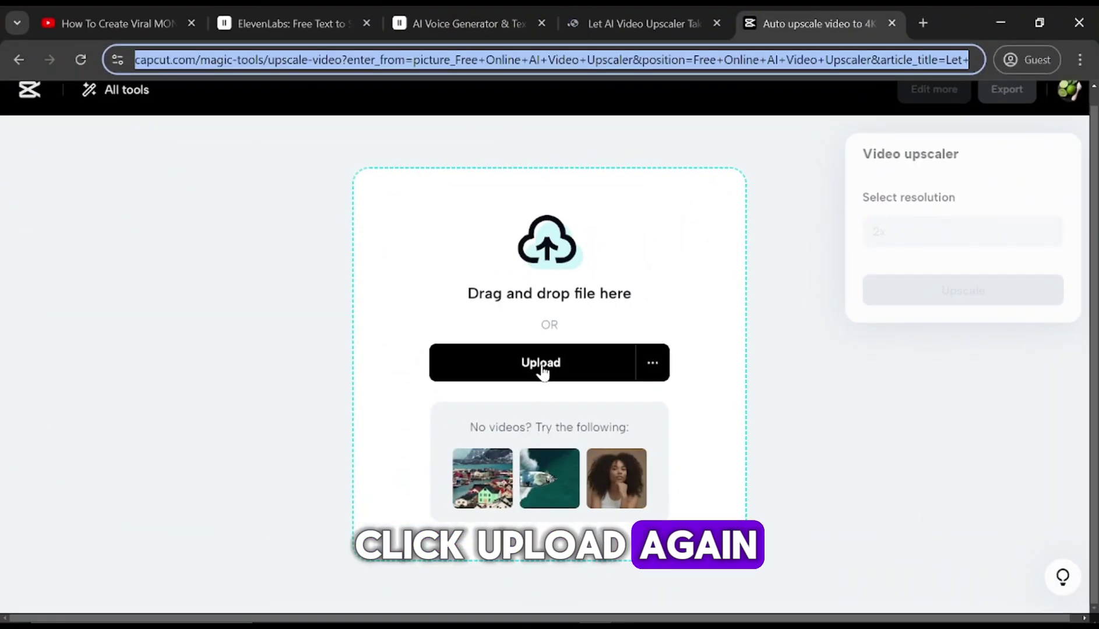
Upload the broken-window cowboy clip, upscale it 2x and save it as capo 1.mp4.
left_click(542, 367)
double_click(322, 213)
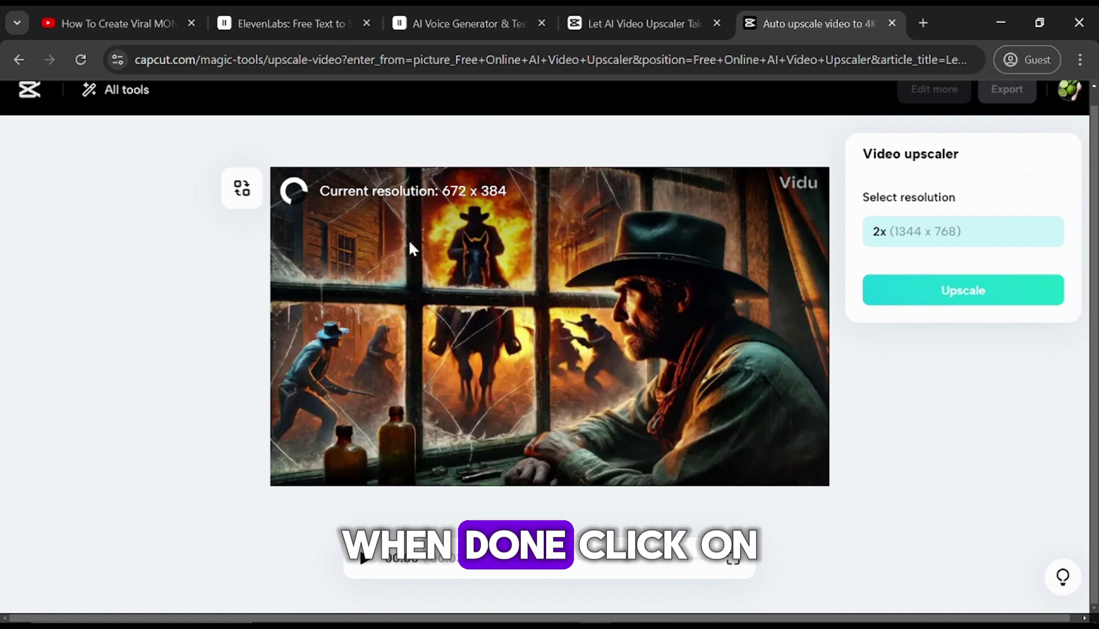
left_click(922, 289)
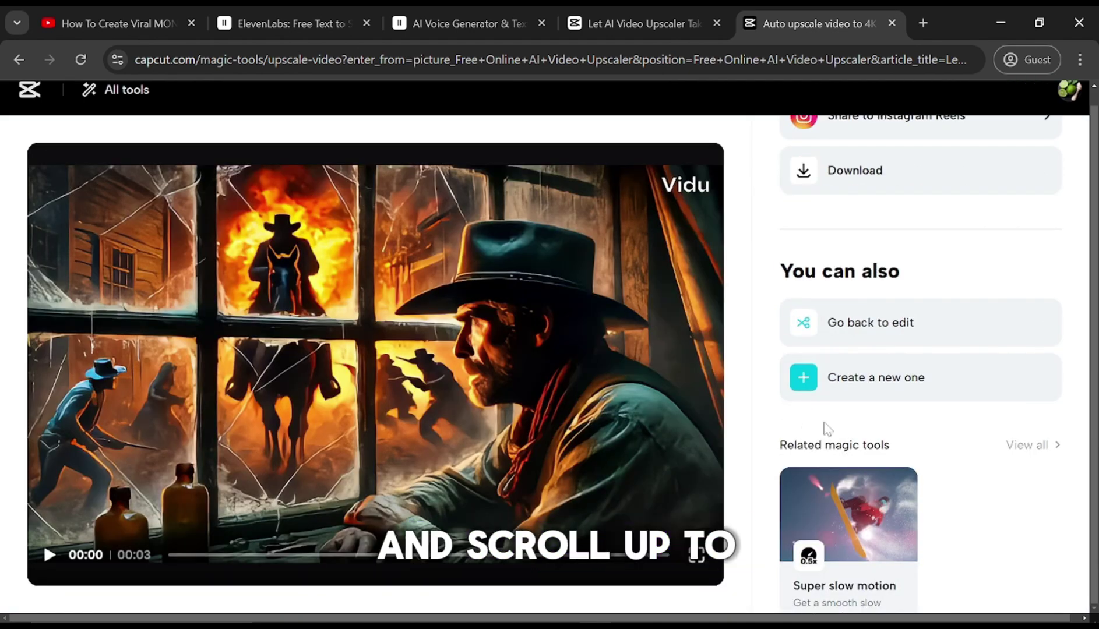
scroll(828, 429, "up", 3)
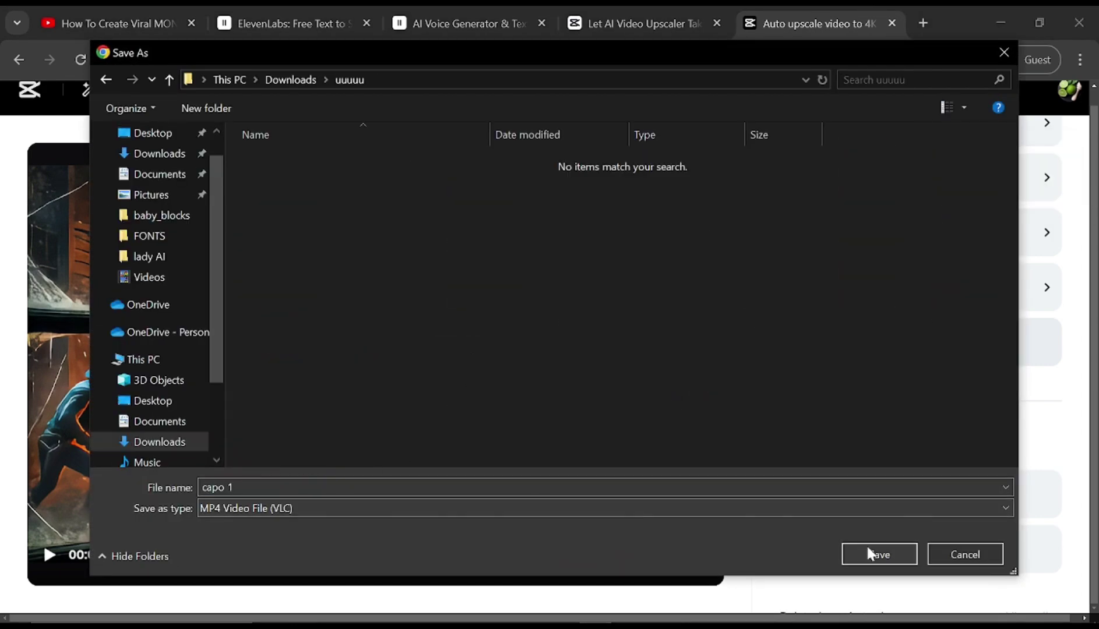
left_click(871, 553)
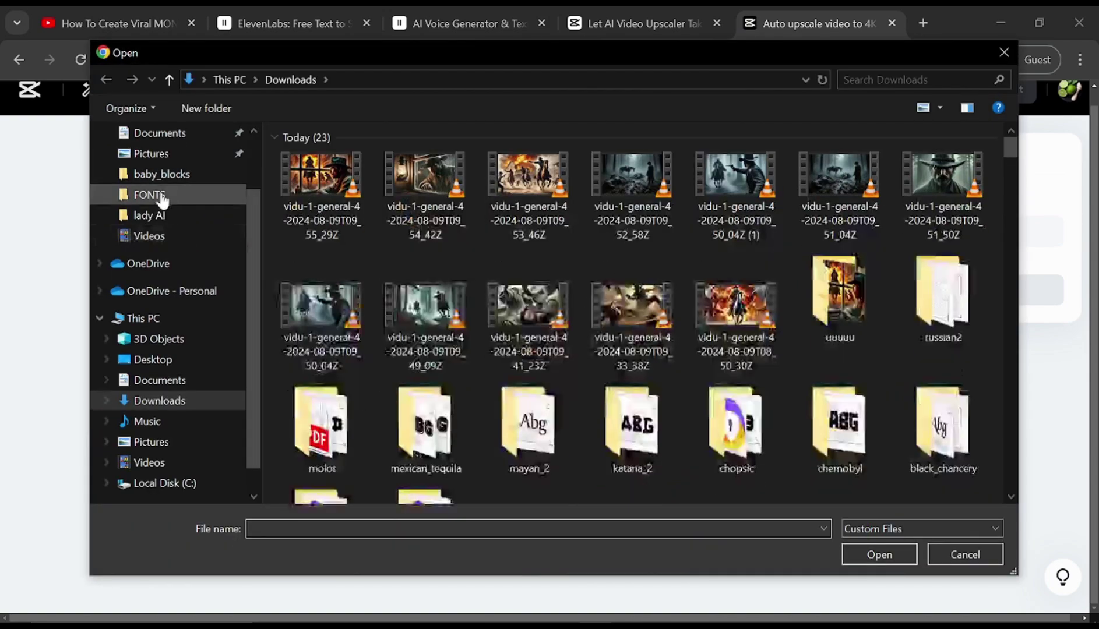
Load the lantern window clip, upscale it 2x, export it and download it as capo 2.mp4.
scroll(182, 198, "up", 2)
double_click(419, 182)
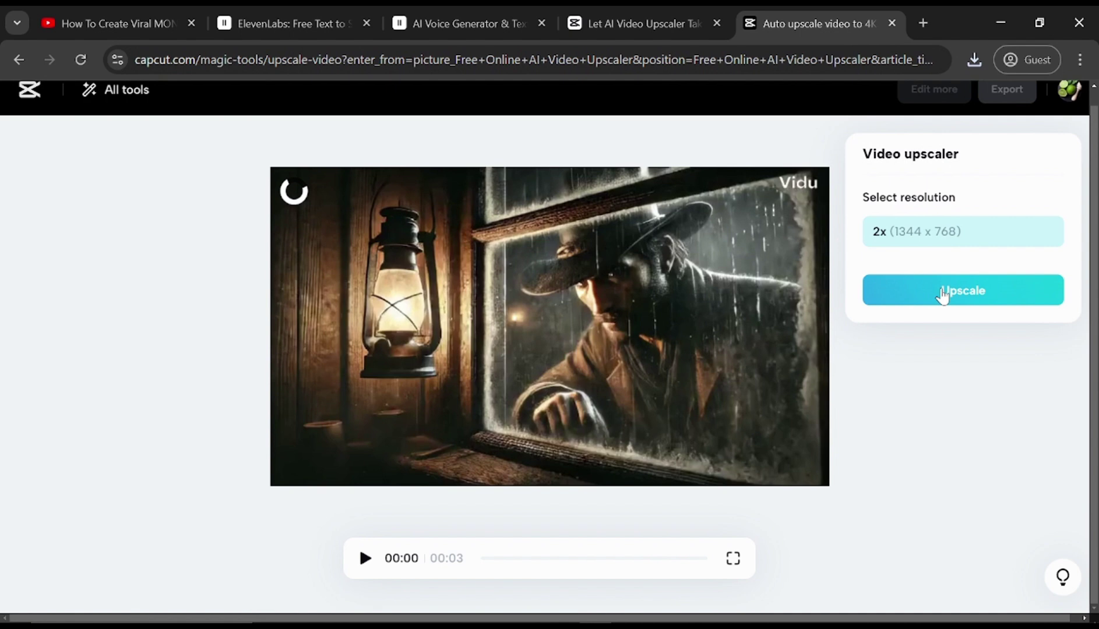
left_click(942, 294)
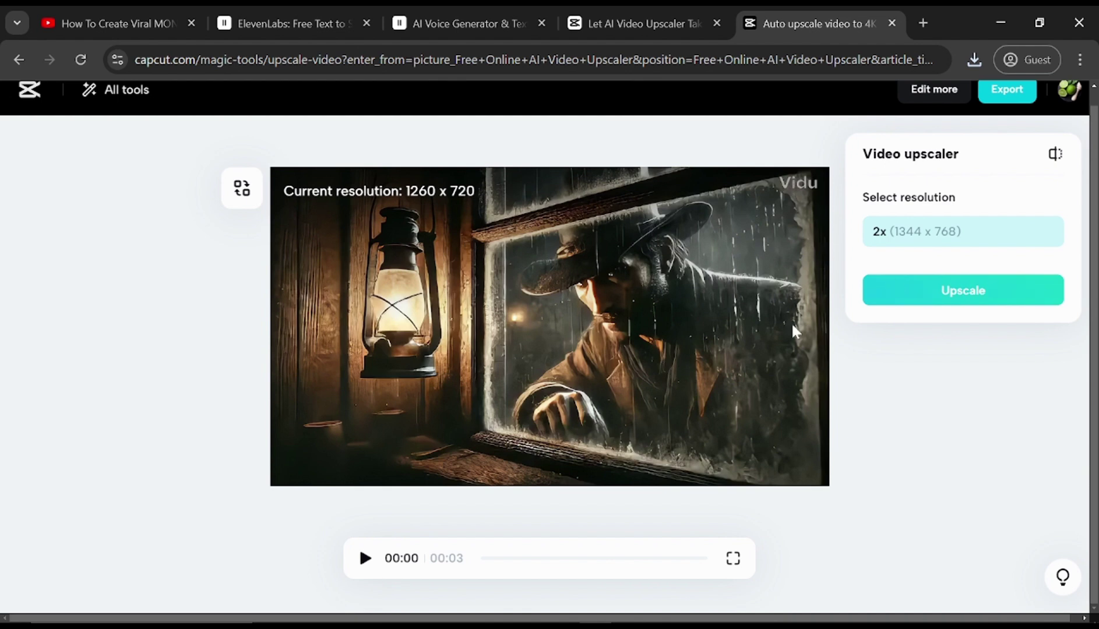
left_click(990, 91)
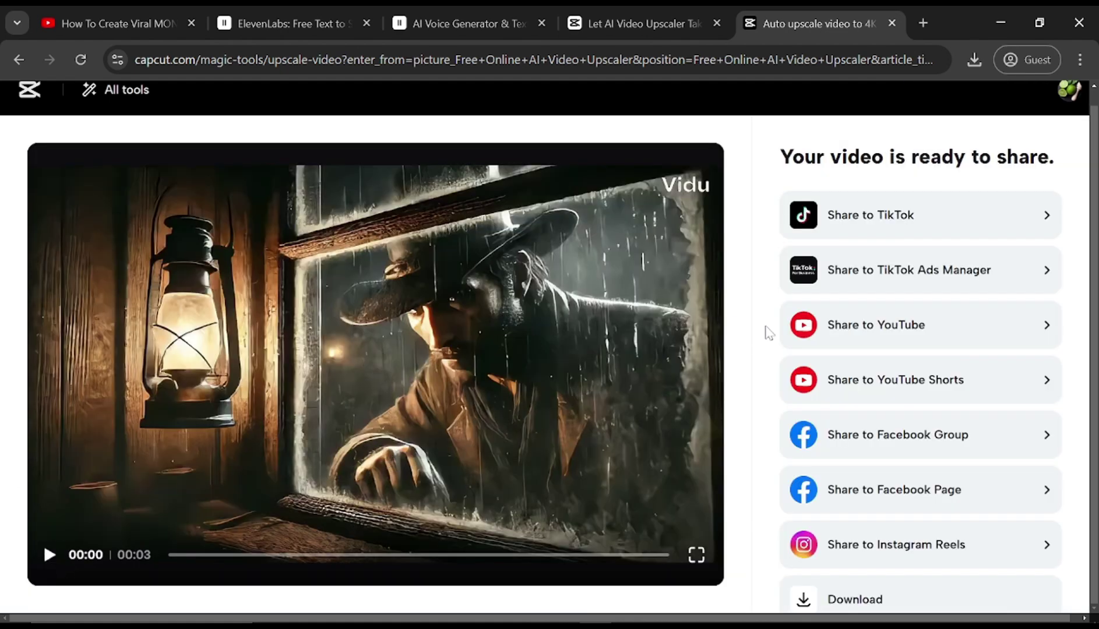
scroll(839, 449, "down", 5)
scroll(869, 314, "up", 1)
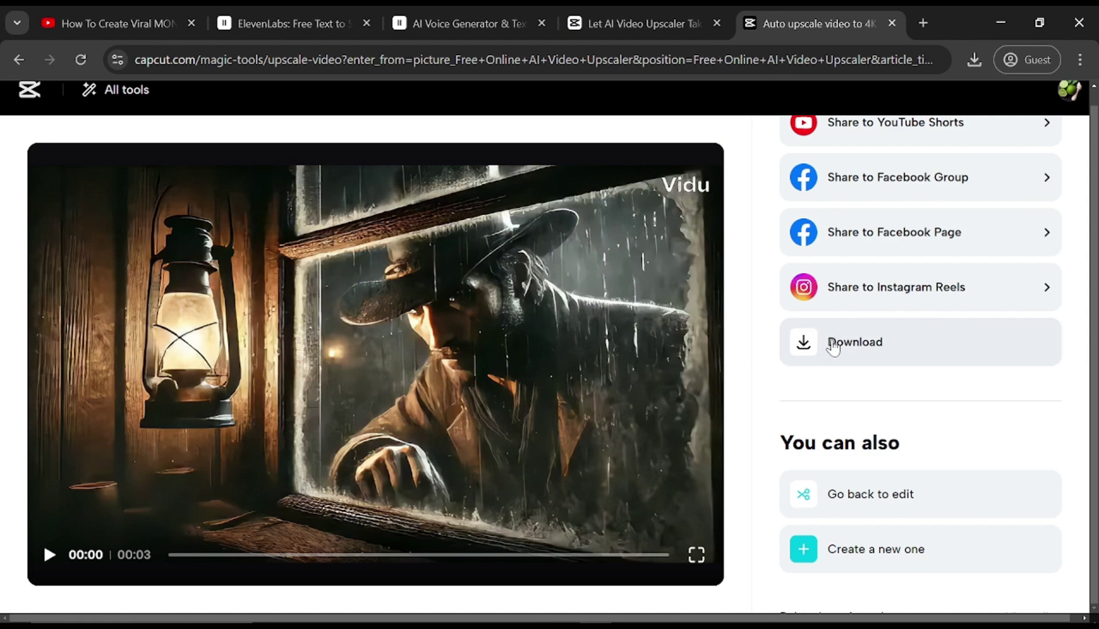
left_click(830, 345)
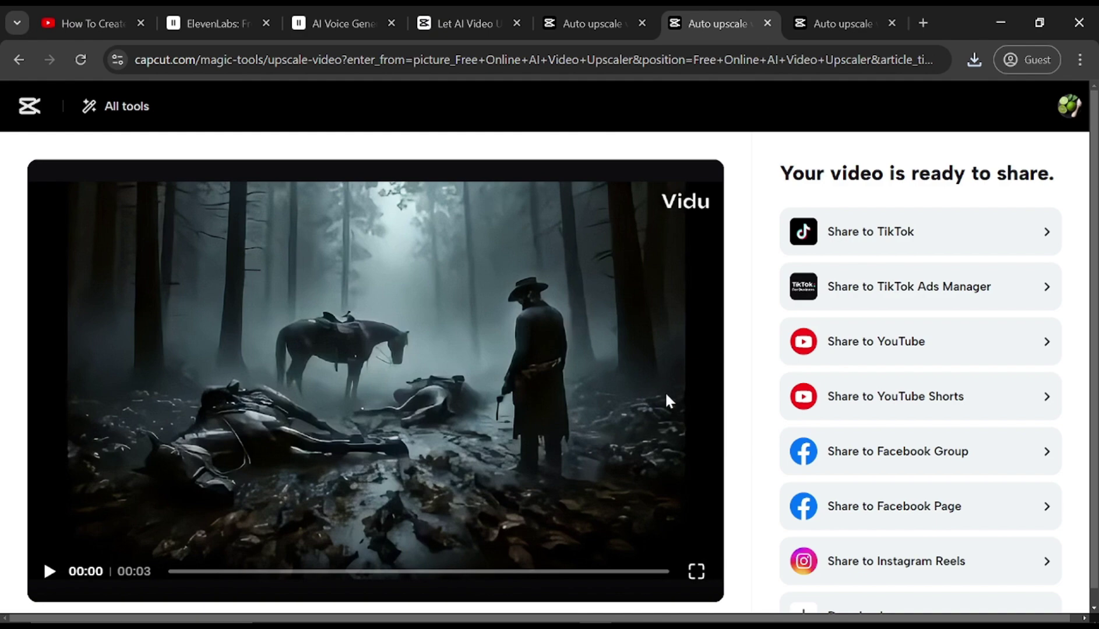
Across the other upscaler tabs, upscale and save the foggy forest and cowboy close-up clips.
scroll(665, 391, "down", 2)
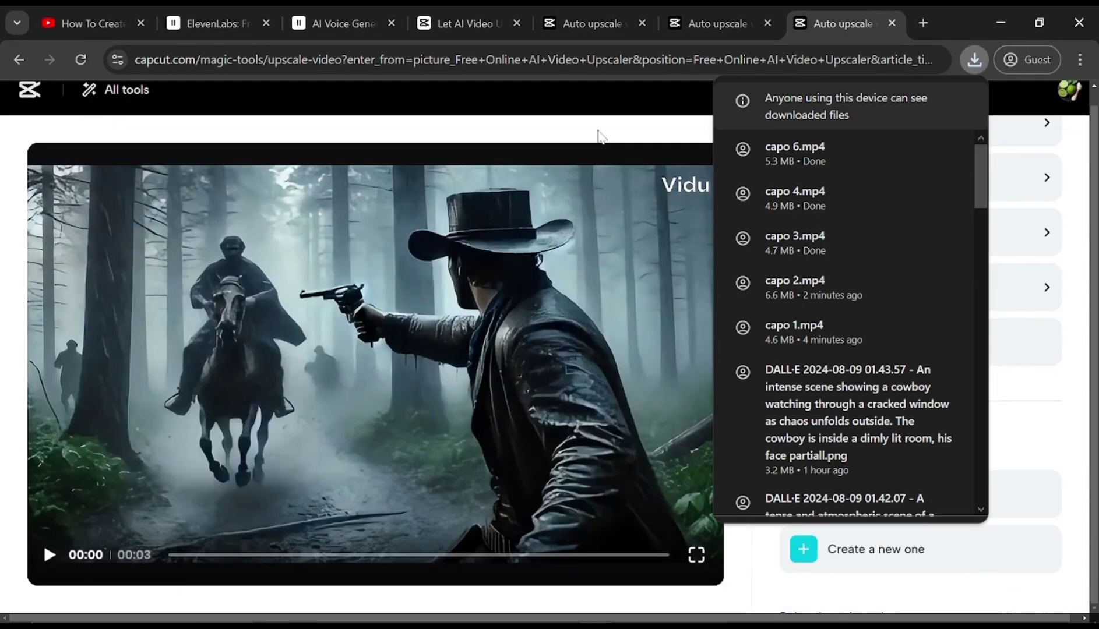
left_click(700, 23)
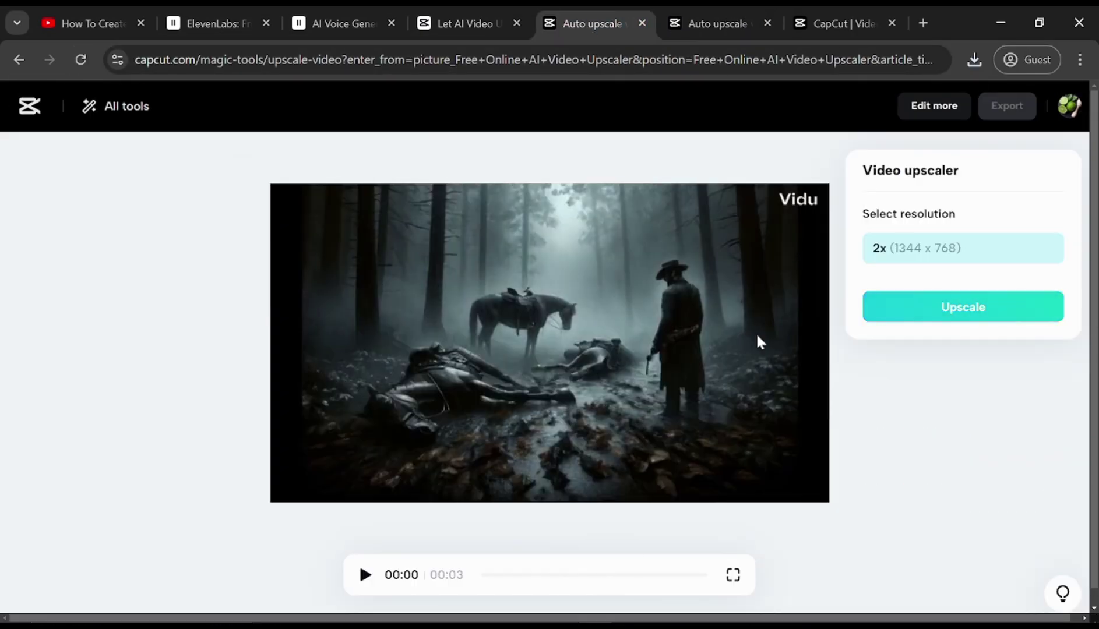
left_click(761, 343)
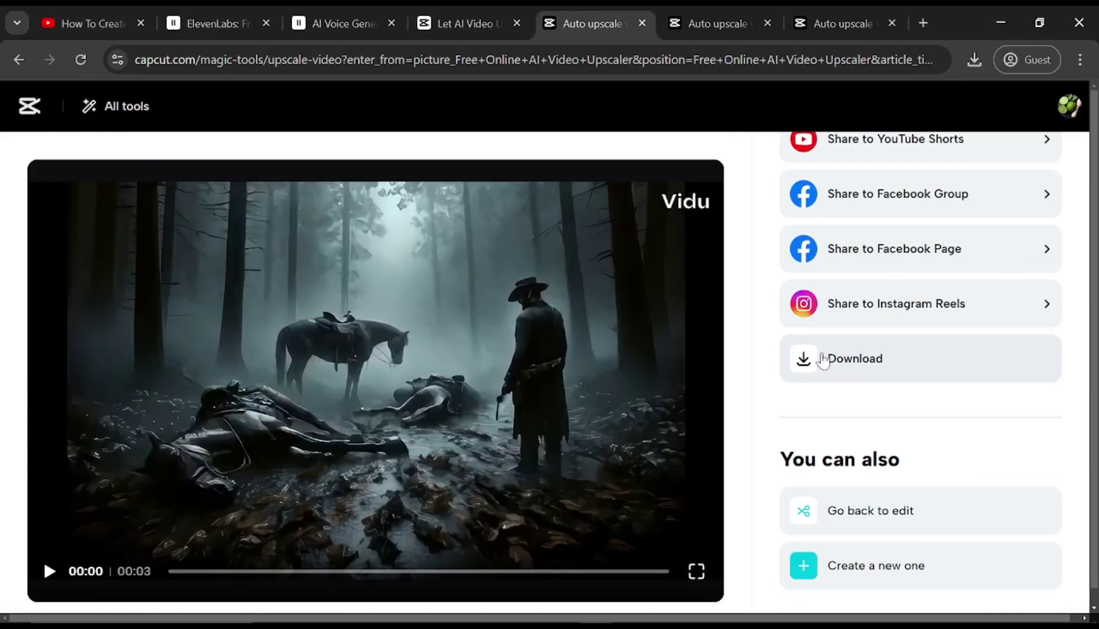
left_click(822, 358)
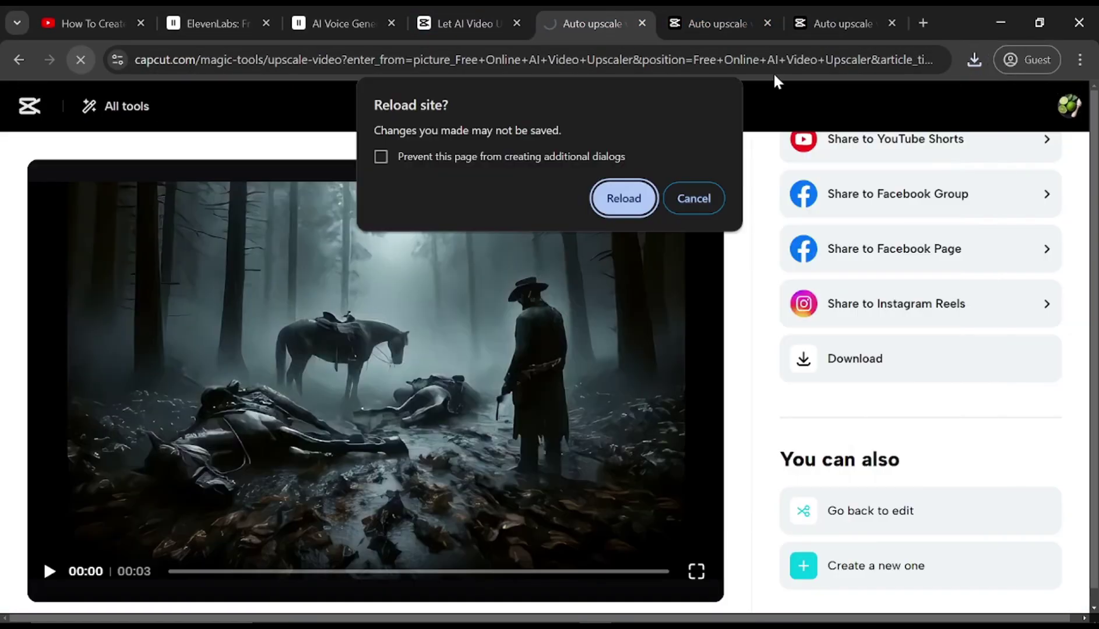
left_click(839, 25)
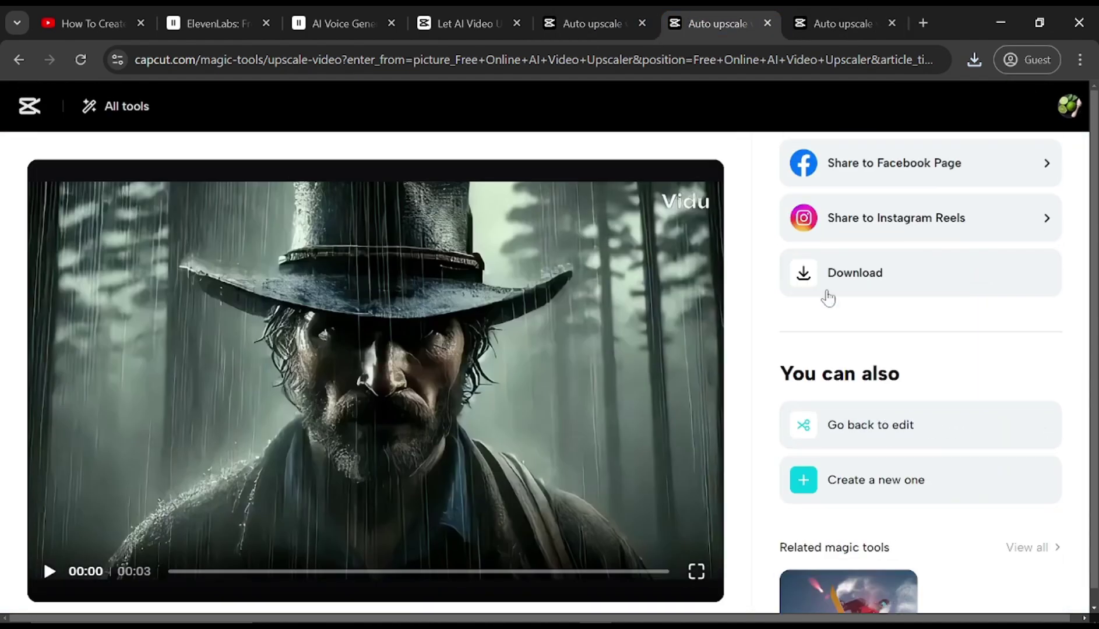
left_click(825, 296)
key("Return")
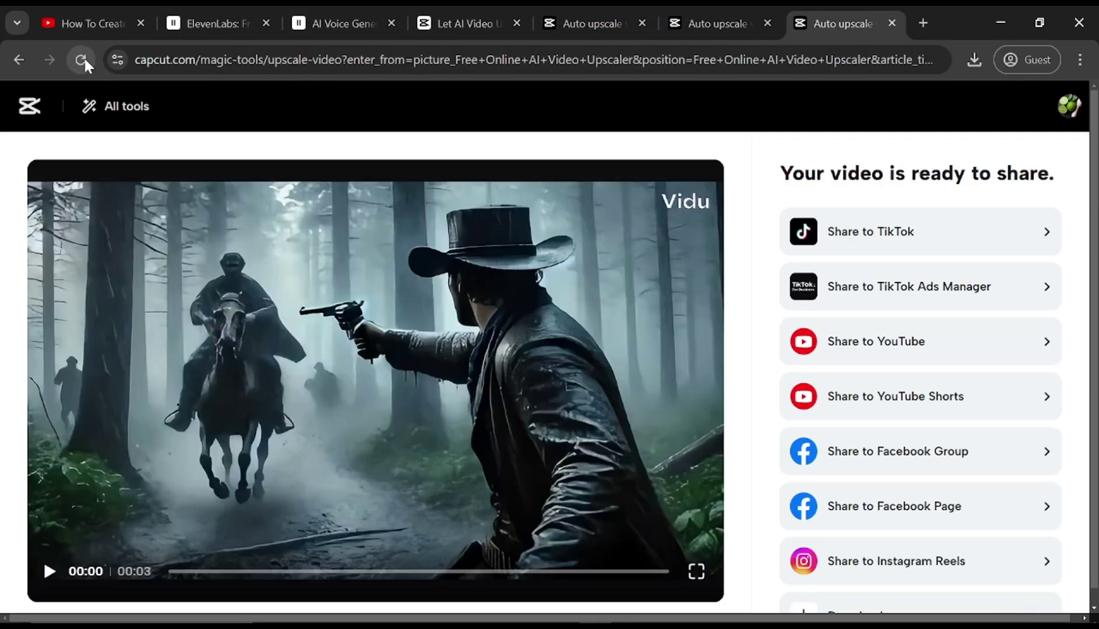
Upscale the burning-town horseback clip to 2x (1344 x 768) and download it as cap 40.
left_click(82, 60)
left_click(633, 369)
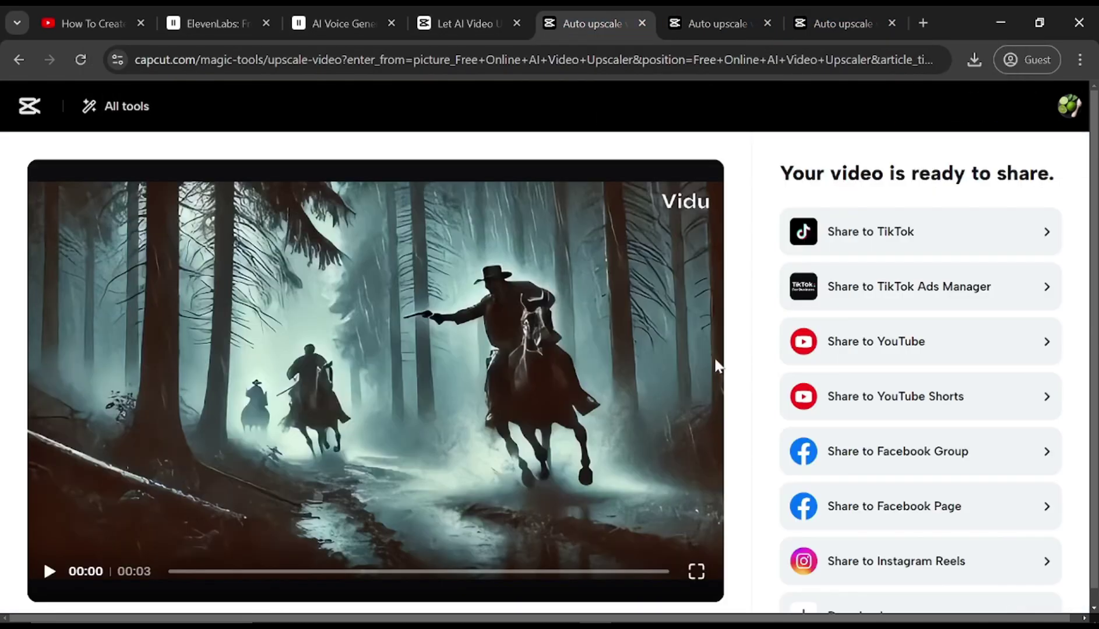
scroll(682, 318, "down", 5)
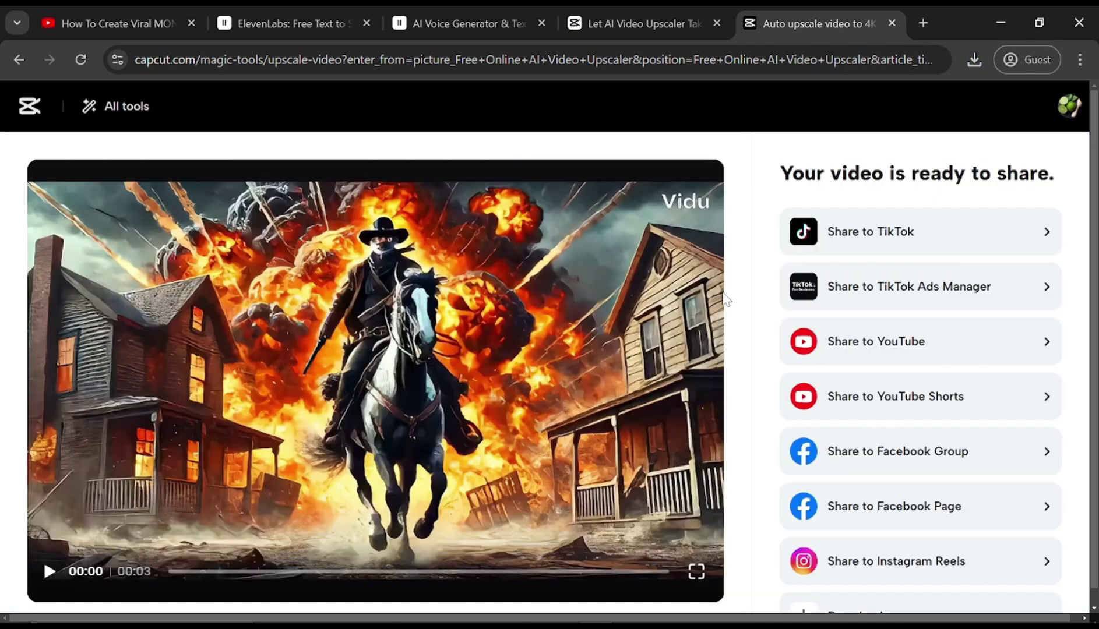
scroll(880, 443, "down", 3)
left_click(880, 444)
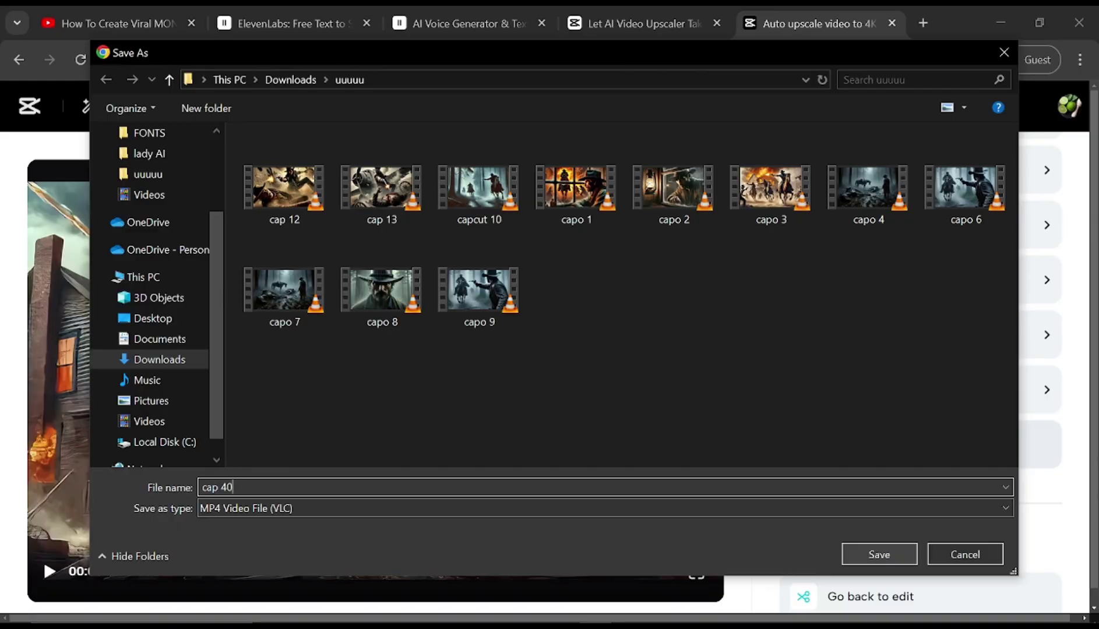
key("Return")
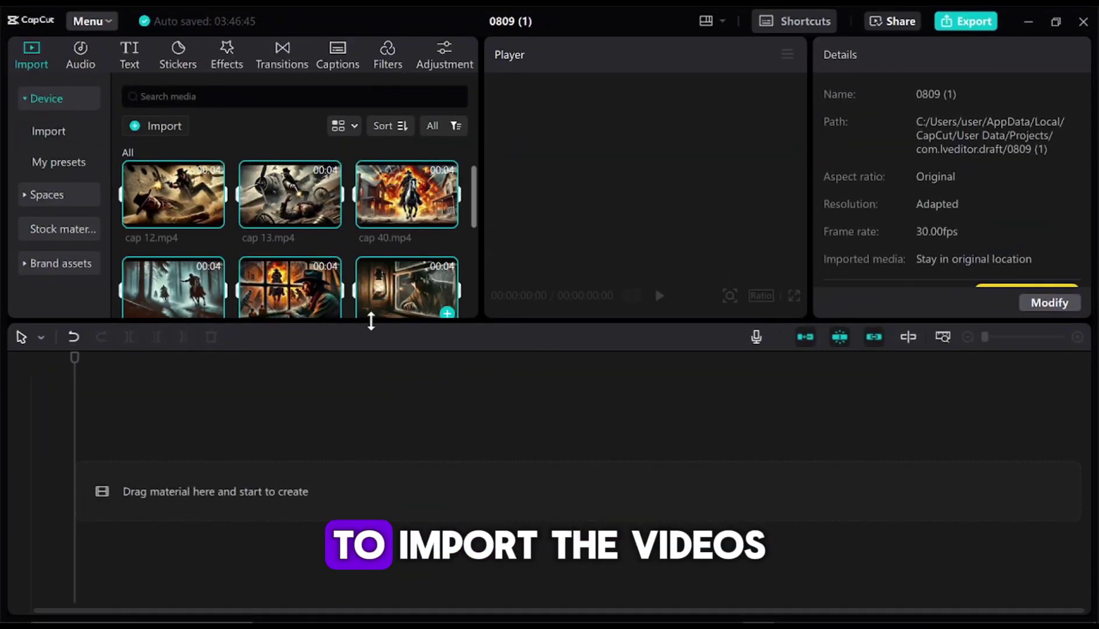
Turn off the main-track magnet and place cap 12 and cap 13 after cap 40 with gaps.
left_click(281, 231)
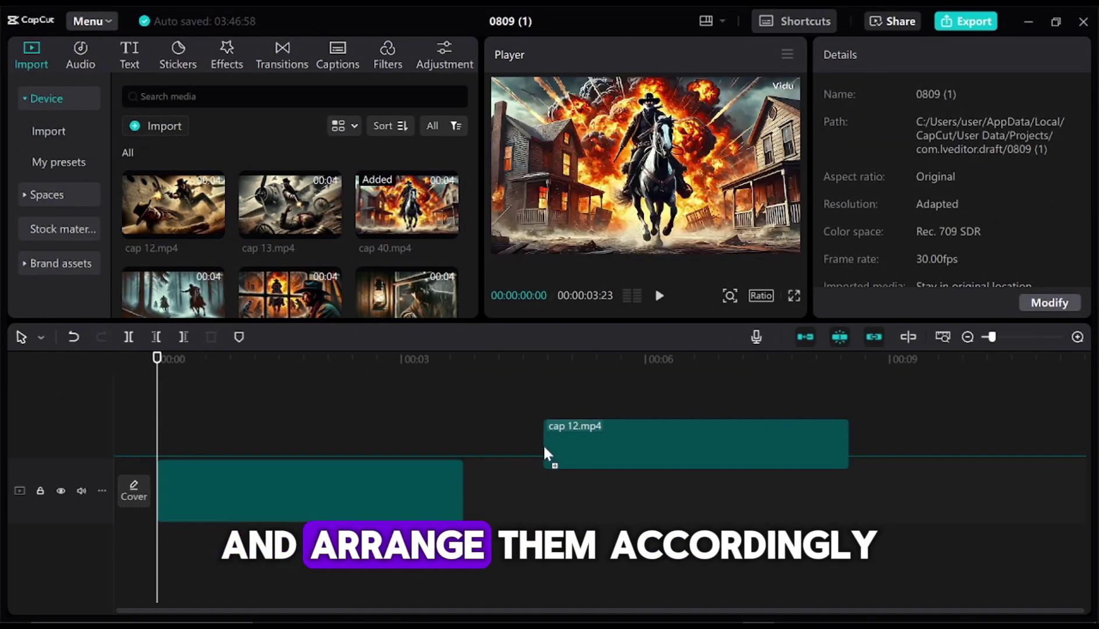
left_click_drag(516, 500, 540, 491)
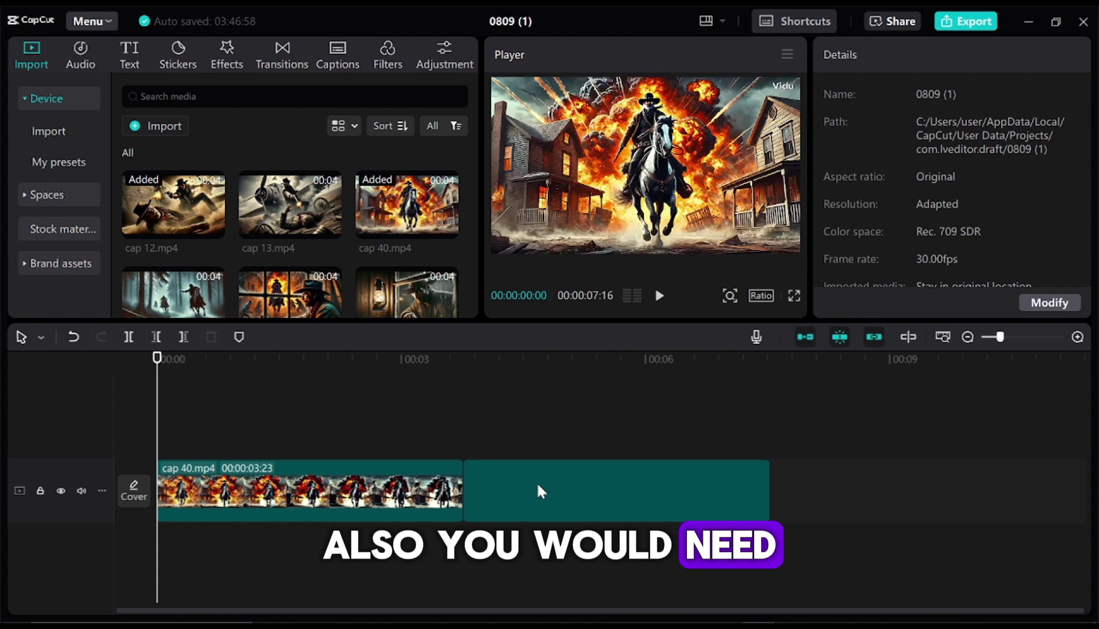
left_click(807, 338)
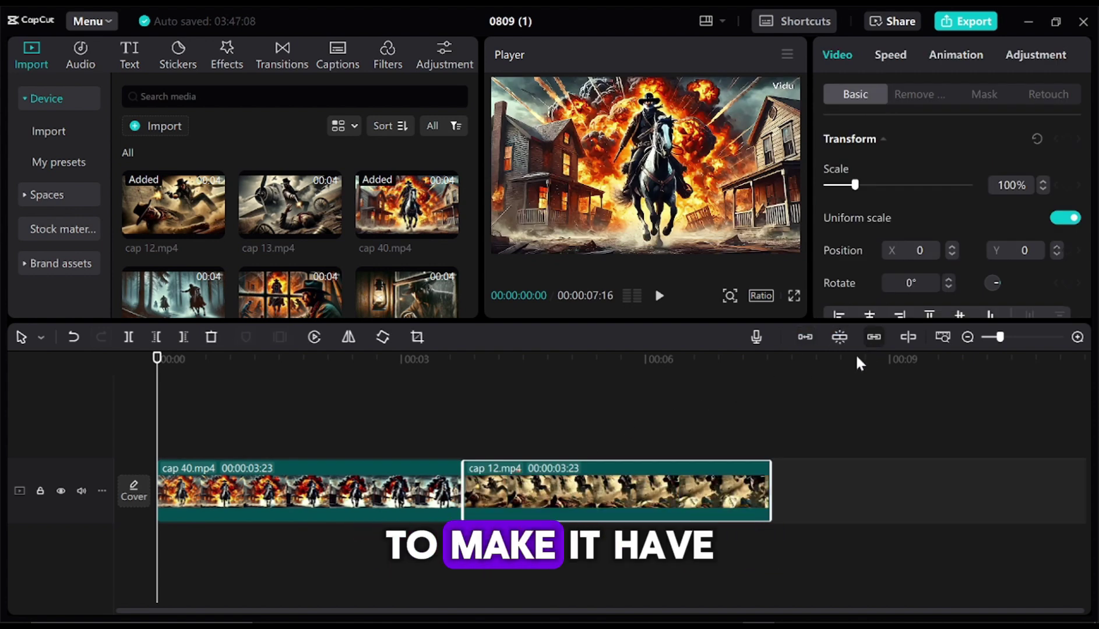
left_click_drag(594, 494, 645, 495)
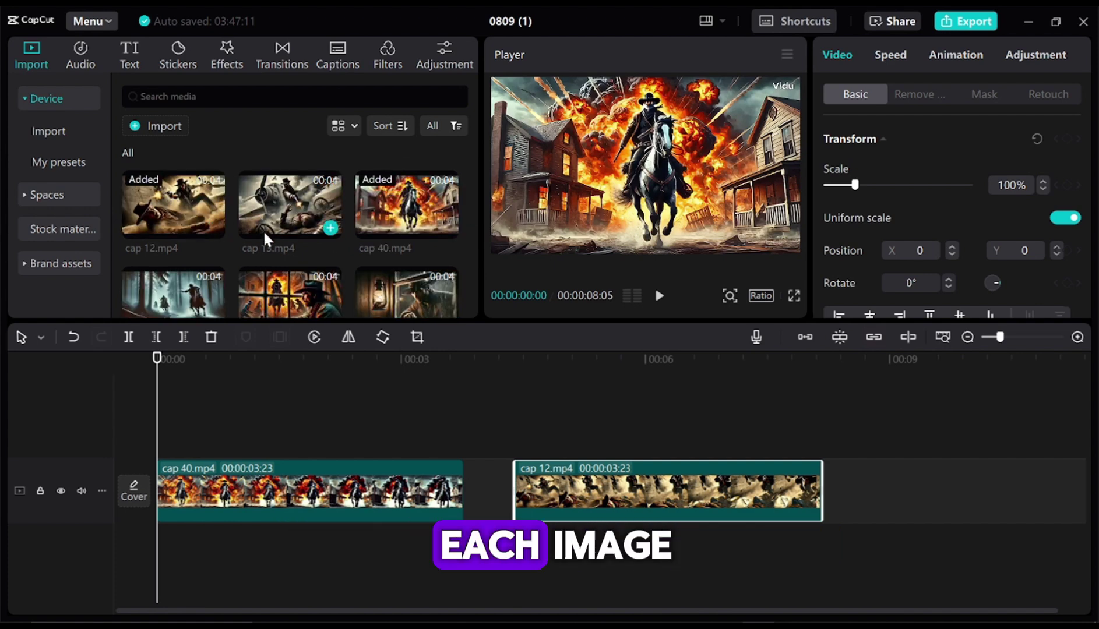
left_click_drag(291, 212, 869, 487)
Put capo 2 at the track start, capo 3 after it, and shift cap 40 right for capo 1.
left_click(858, 608)
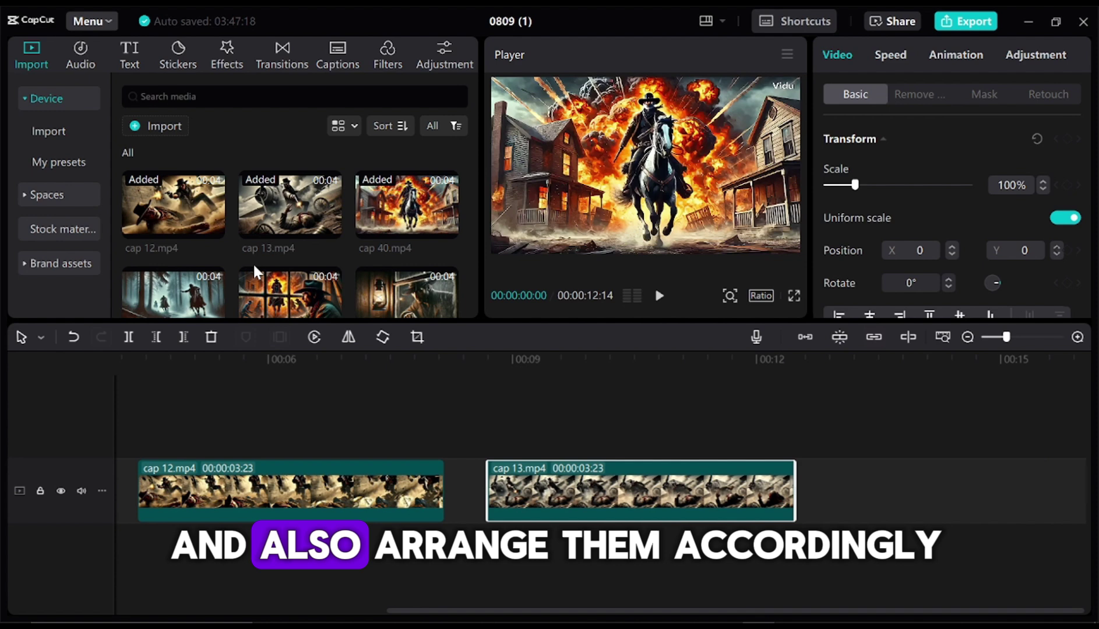
scroll(408, 227, "down", 1)
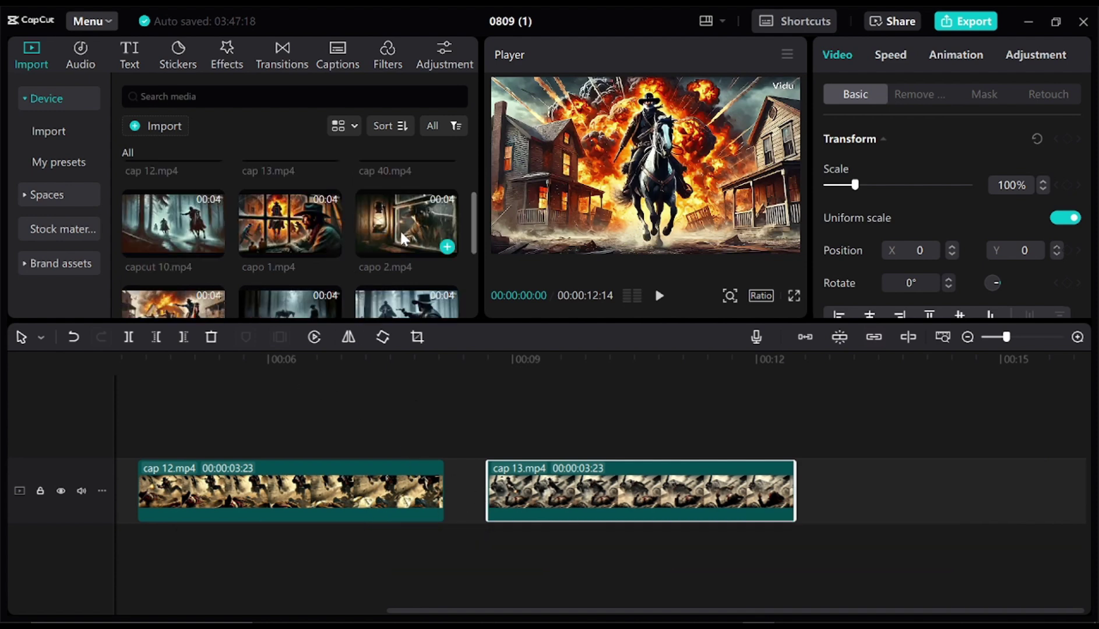
scroll(314, 222, "up", 1)
scroll(408, 227, "down", 1)
scroll(326, 274, "up", 1)
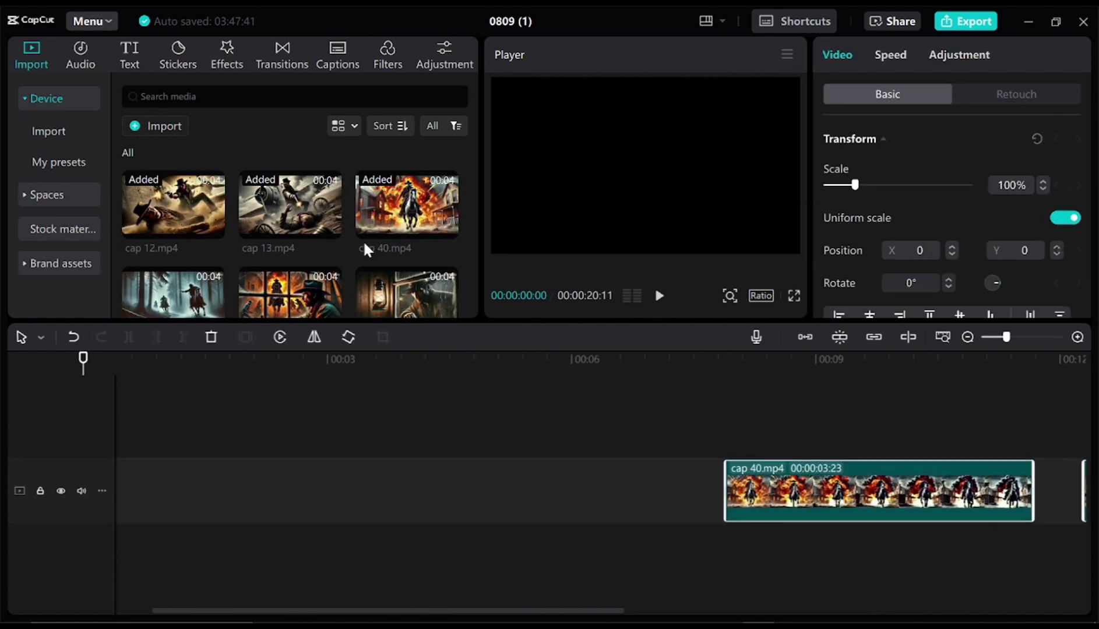
scroll(416, 240, "down", 1)
left_click_drag(417, 241, 251, 489)
scroll(256, 278, "down", 1)
left_click_drag(174, 240, 496, 495)
scroll(863, 530, "down", 2)
left_click_drag(590, 490, 856, 486)
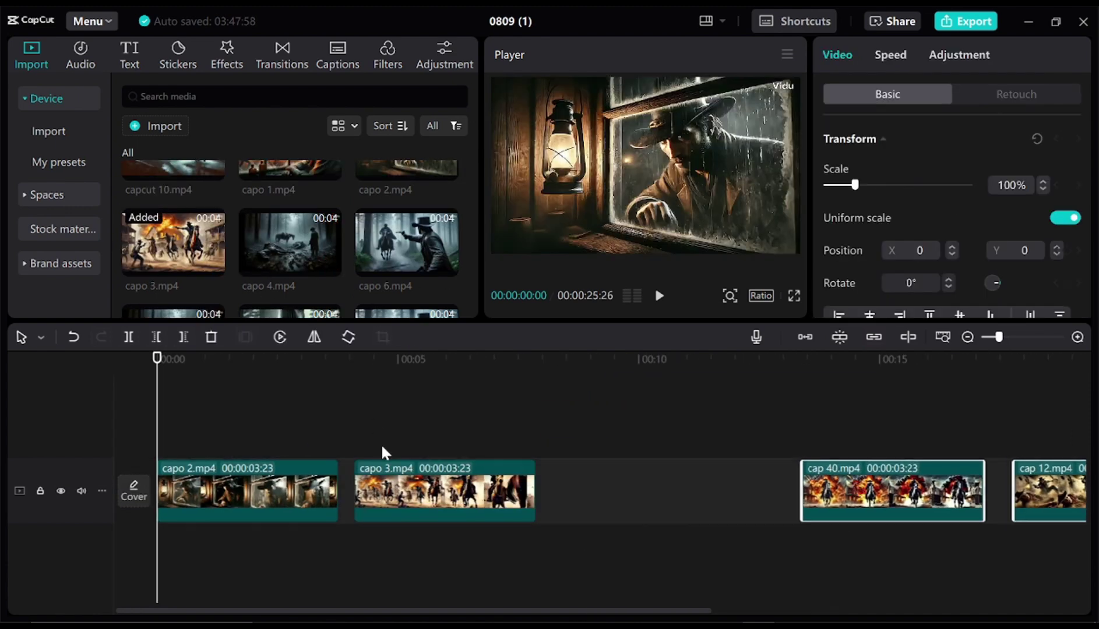
scroll(290, 233, "up", 1)
left_click_drag(290, 223, 623, 495)
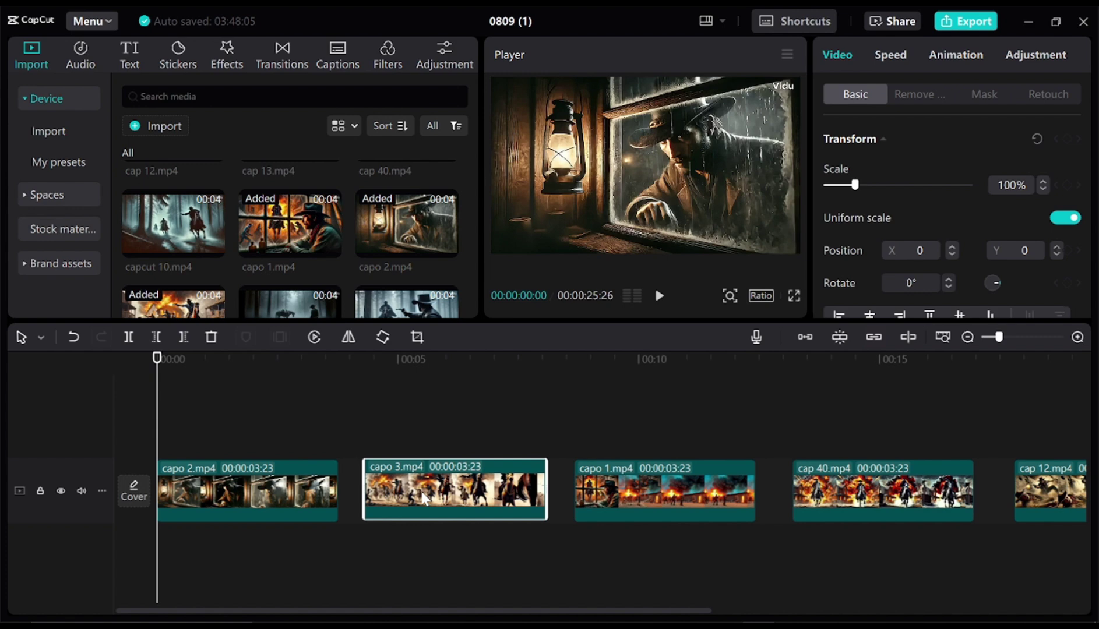
Drag further clips from the media panel onto the timeline and adjust their spacing.
scroll(989, 589, "right", 5)
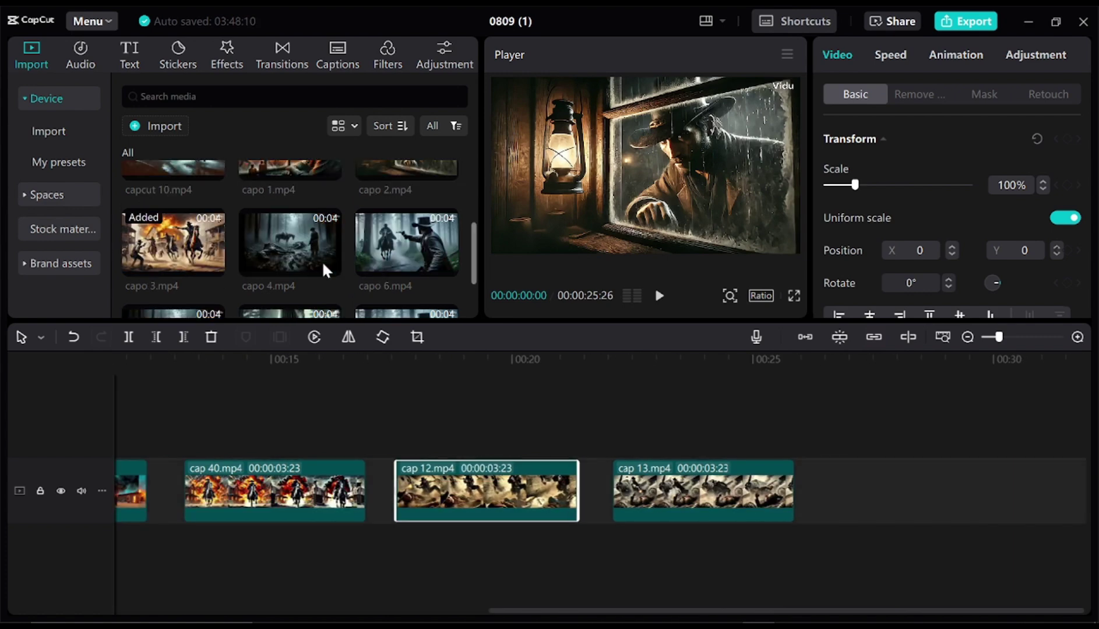
scroll(294, 251, "up", 1)
left_click_drag(174, 291, 862, 489)
scroll(326, 248, "down", 2)
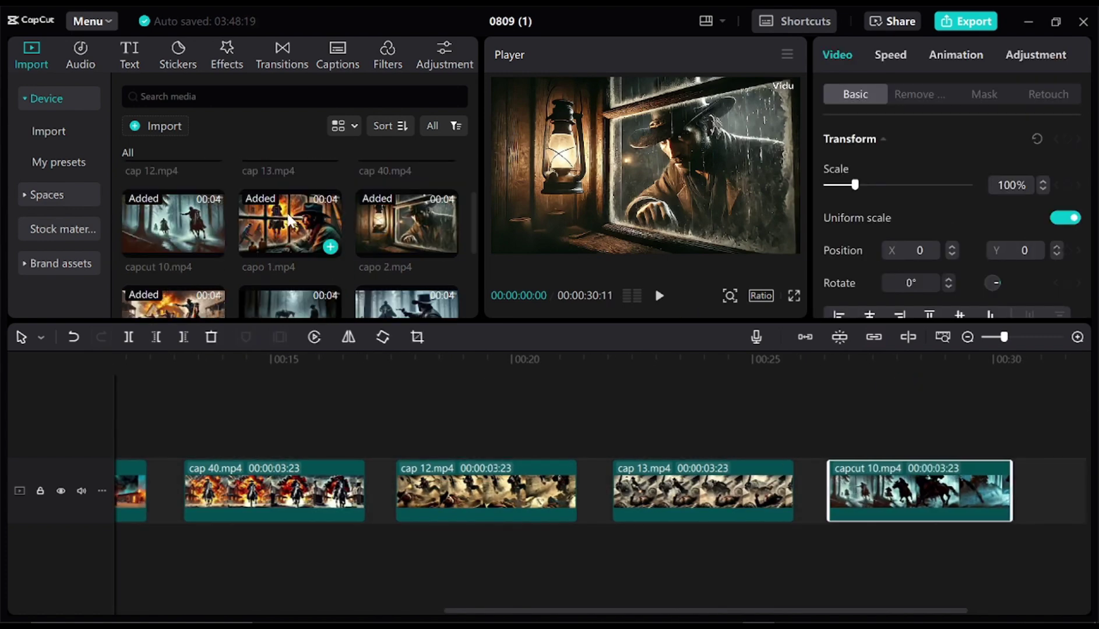
left_click_drag(407, 242, 1084, 492)
scroll(749, 604, "right", 4)
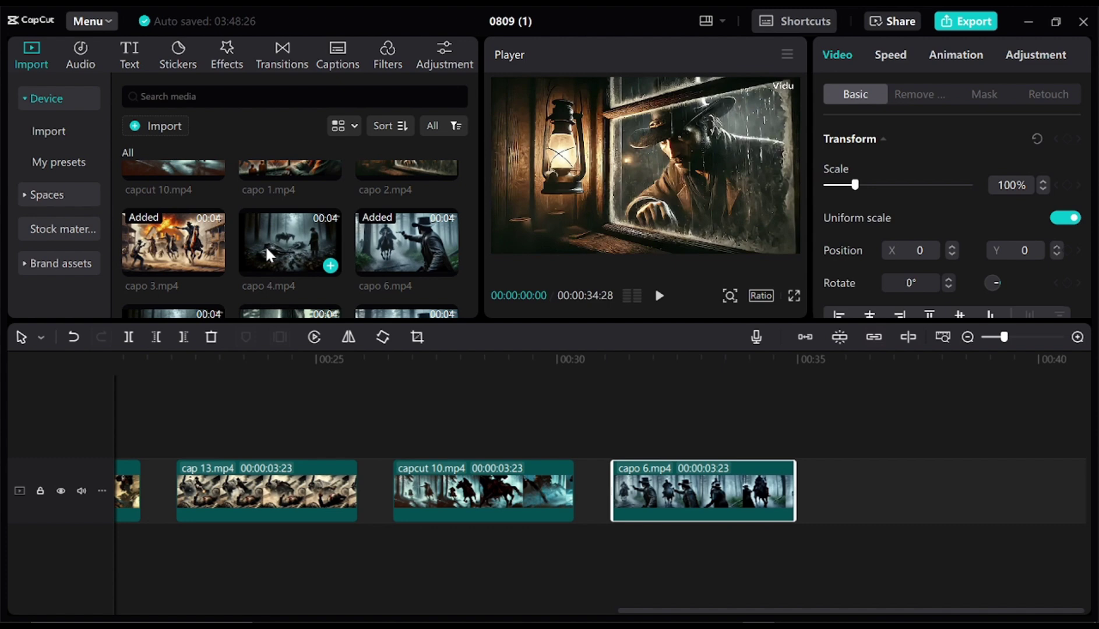
left_click_drag(292, 250, 857, 492)
scroll(376, 308, "down", 1)
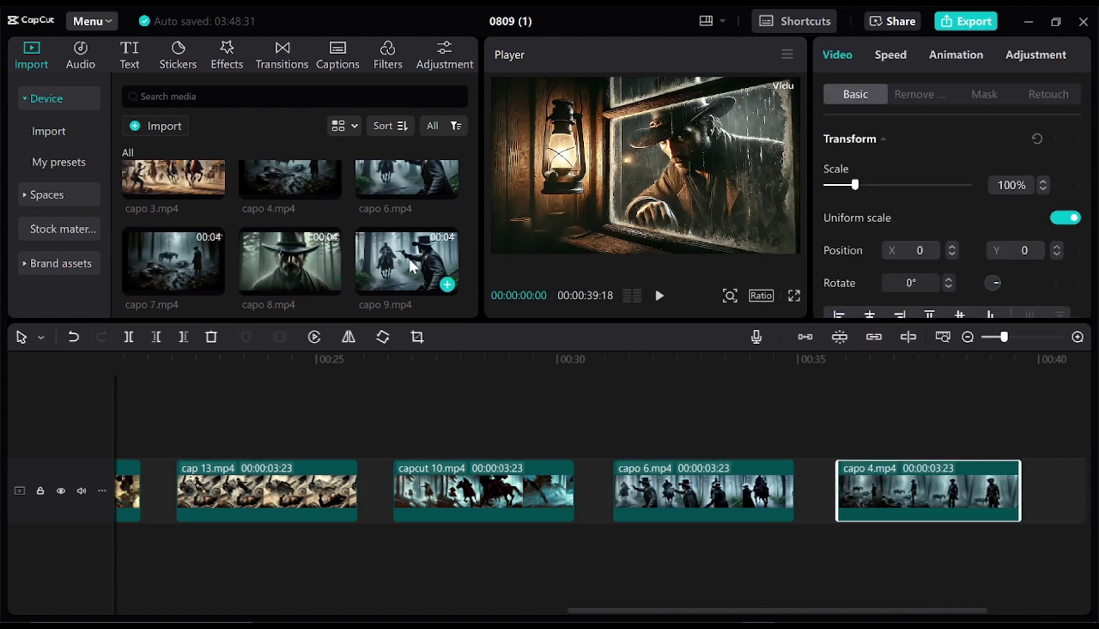
scroll(412, 267, "up", 1)
left_click_drag(882, 494, 1041, 496)
scroll(208, 263, "down", 1)
Add capo 7 after capo 6 and play the sequence from just before it.
left_click(150, 261)
left_click(289, 185)
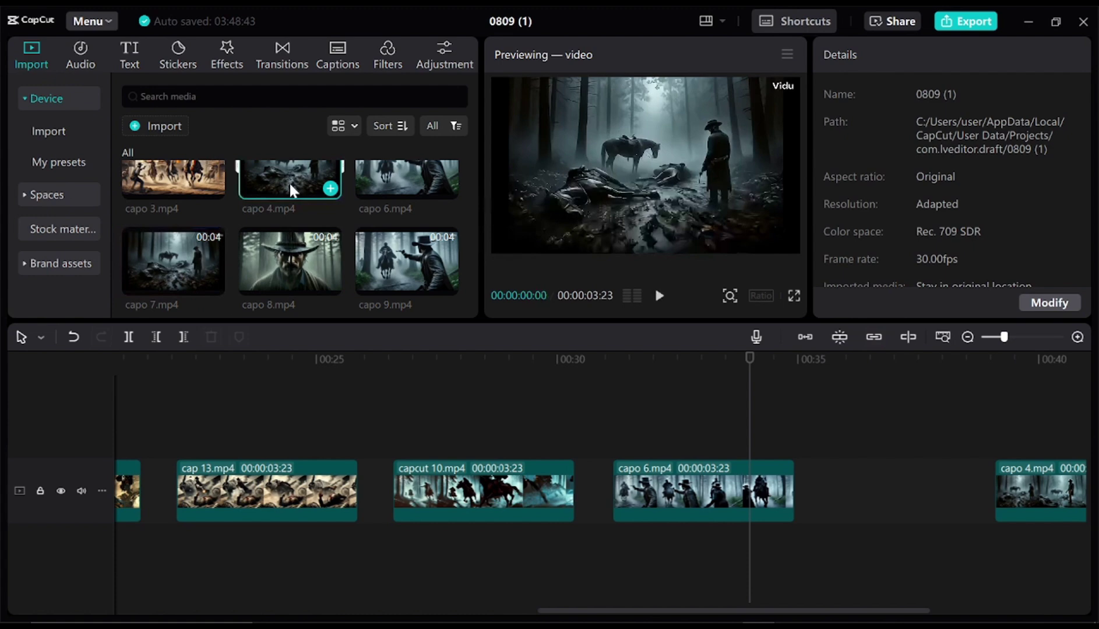
left_click_drag(225, 245, 569, 491)
scroll(667, 596, "right", 5)
left_click(254, 382)
key("space")
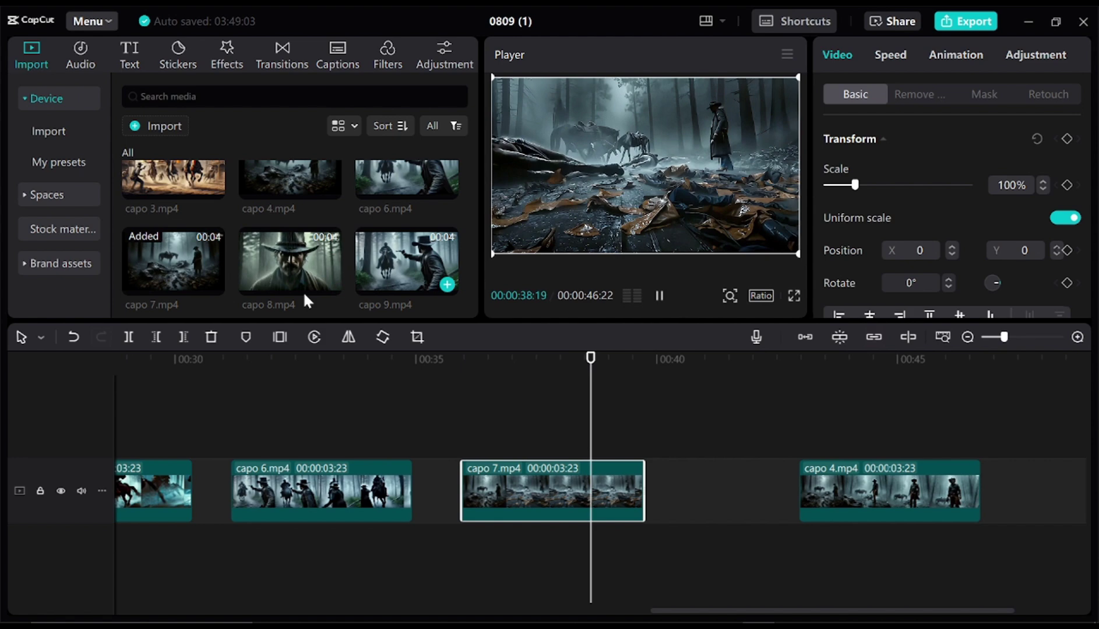
left_click(852, 400)
Move capo 4 closer to capo 7 and drop one more clip onto the track.
left_click(874, 489)
left_click_drag(892, 485, 786, 478)
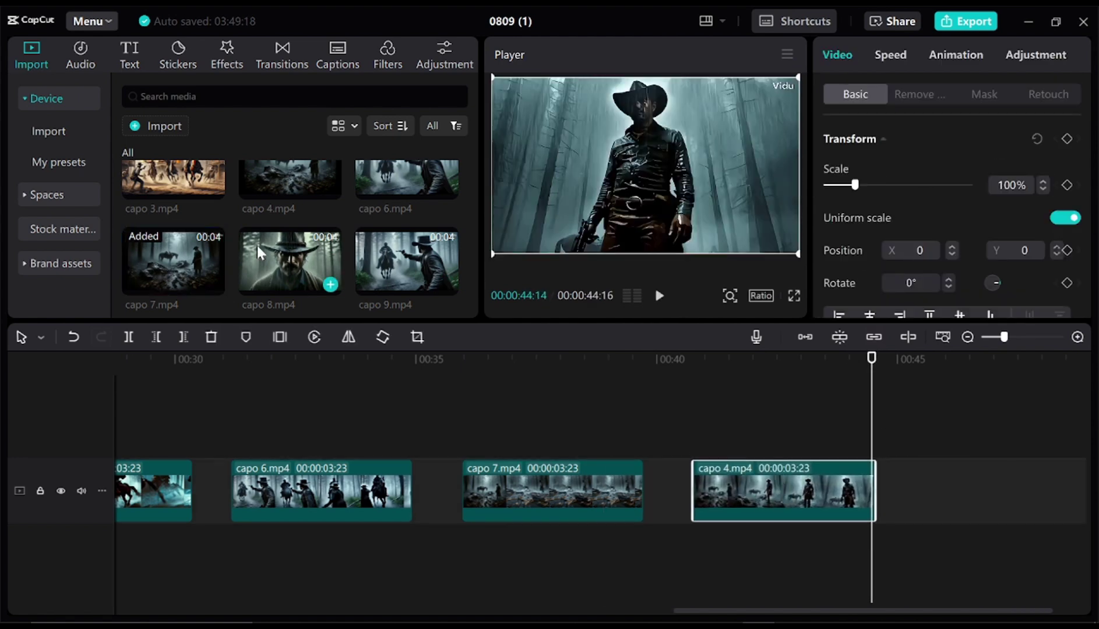
left_click_drag(291, 262, 925, 484)
scroll(417, 242, "down", 3)
scroll(331, 238, "down", 5)
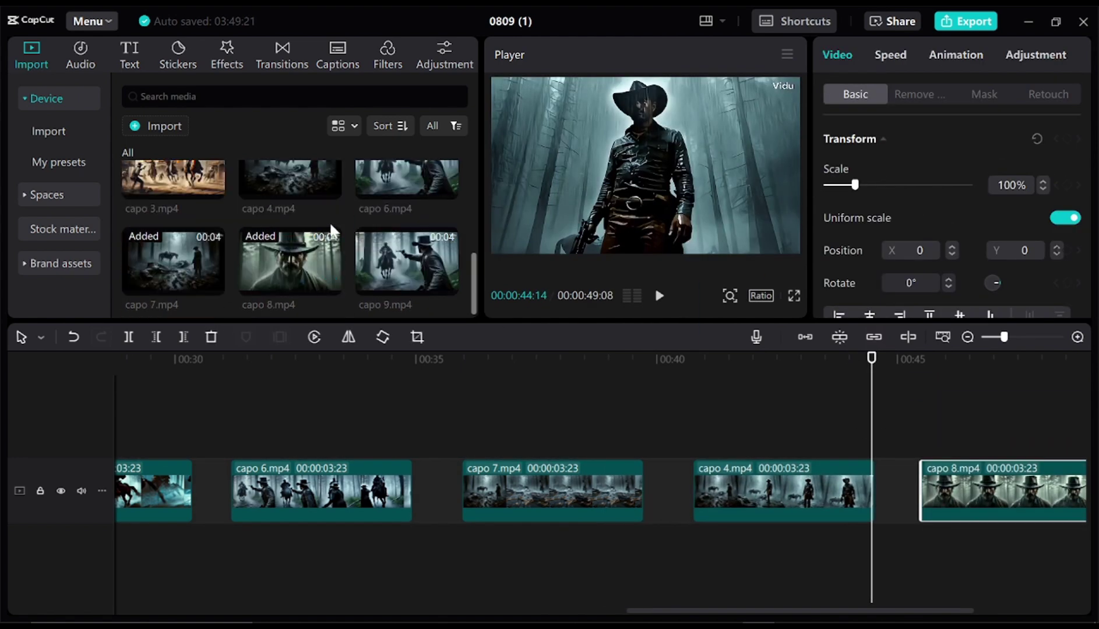
scroll(754, 487, "down", 3)
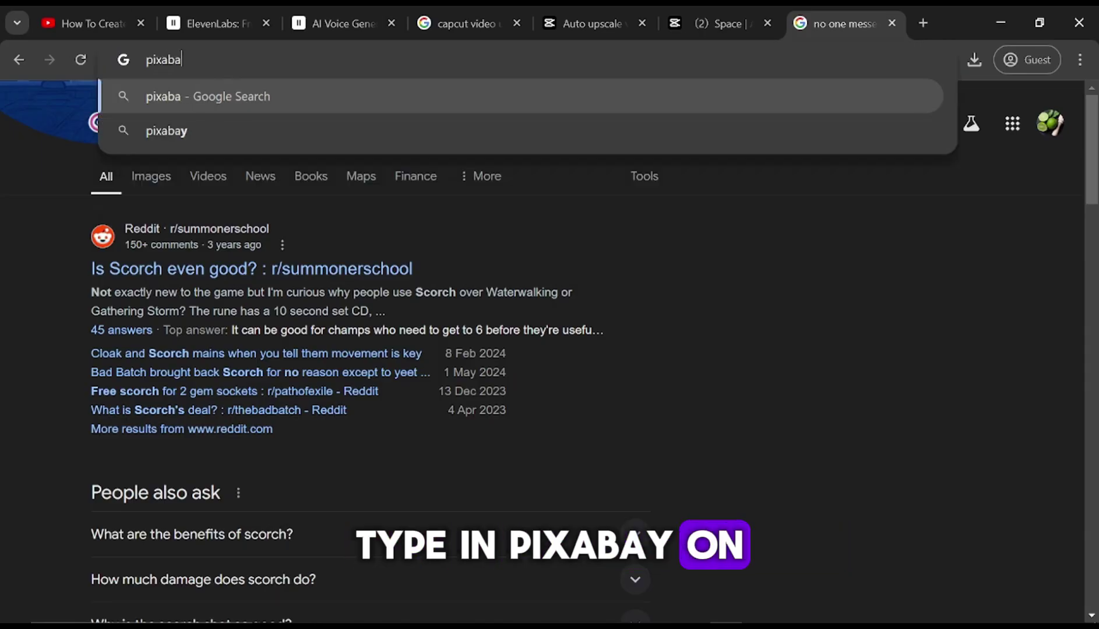
Find pixabay.com through Google and search its Sound Effects for 'horse'.
key("Return")
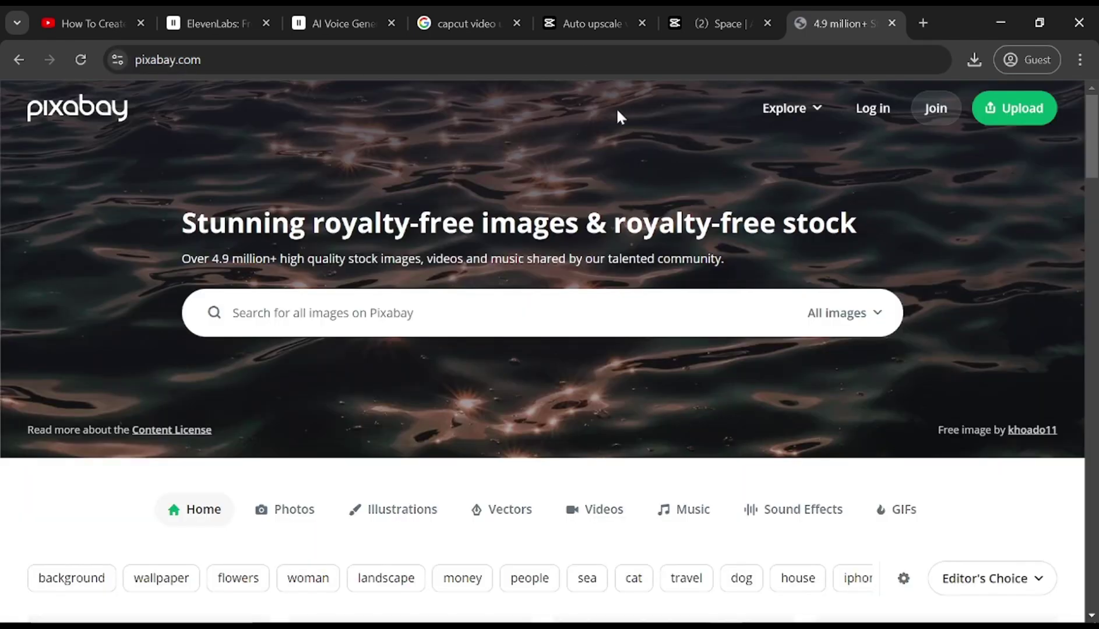
scroll(623, 401, "down", 2)
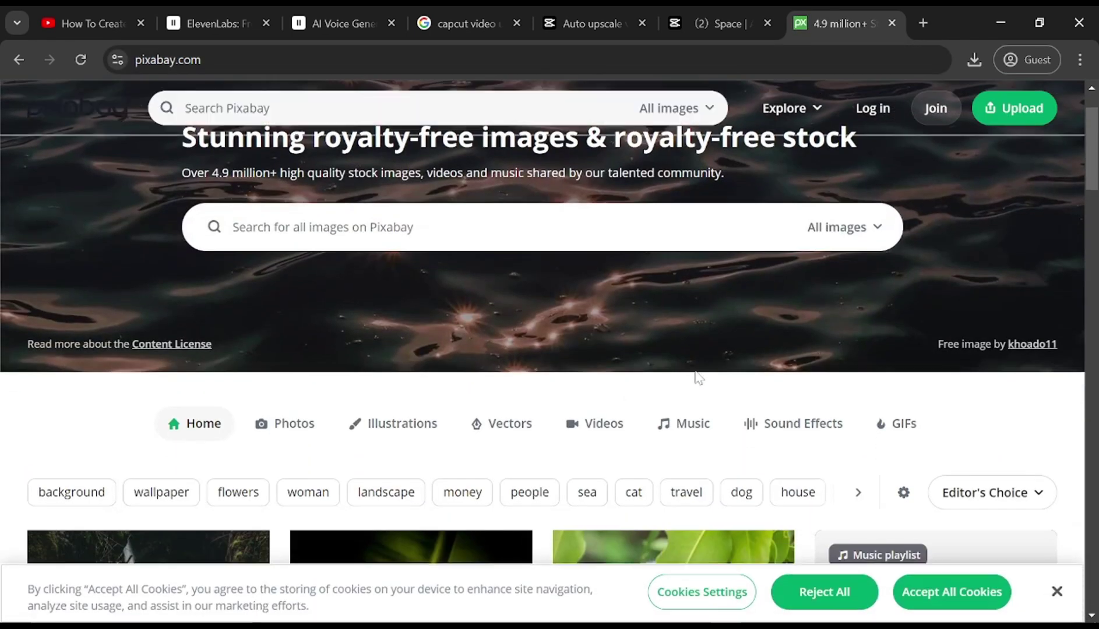
left_click(879, 231)
scroll(842, 245, "down", 3)
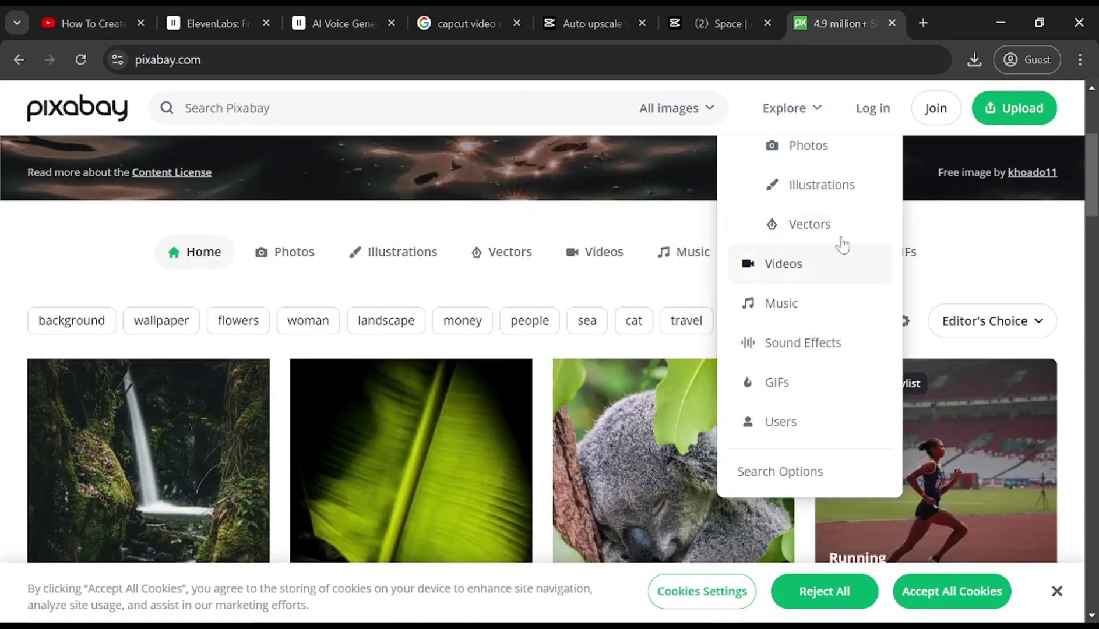
left_click(826, 322)
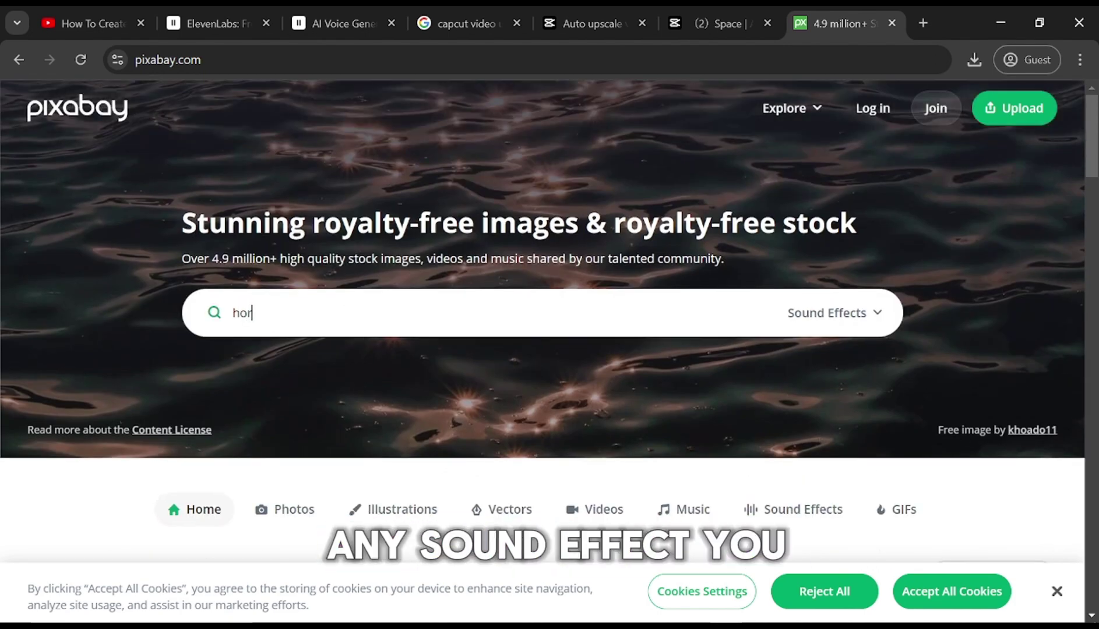
type("se")
key("Return")
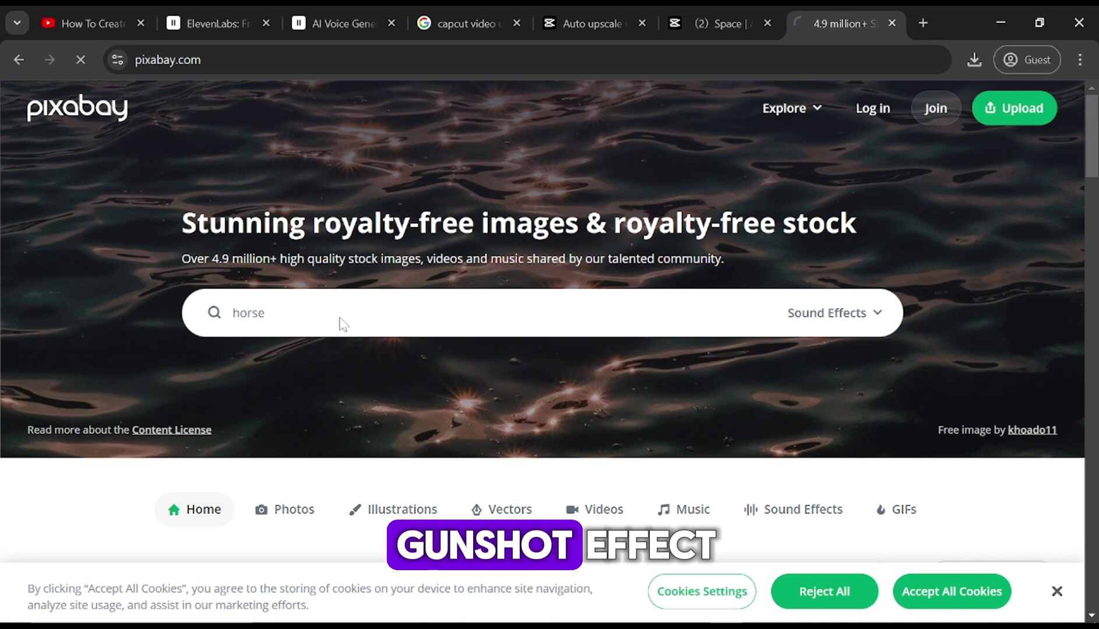
scroll(249, 408, "down", 3)
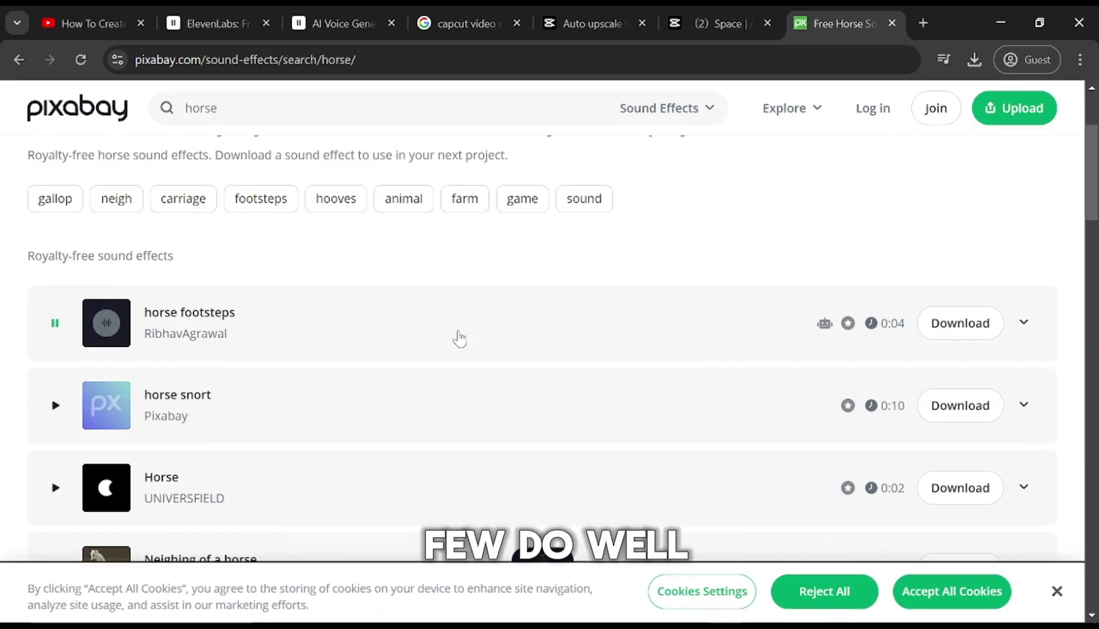
Download the horse footsteps and horse snort sound effects into the uuuuu folder.
left_click(939, 330)
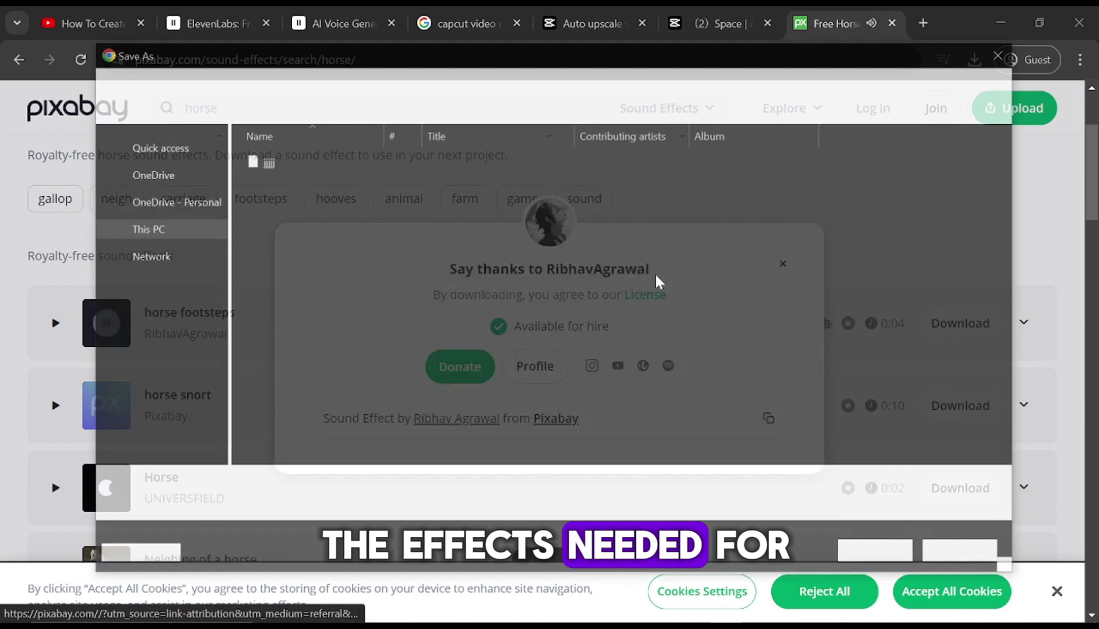
left_click(878, 552)
left_click(783, 264)
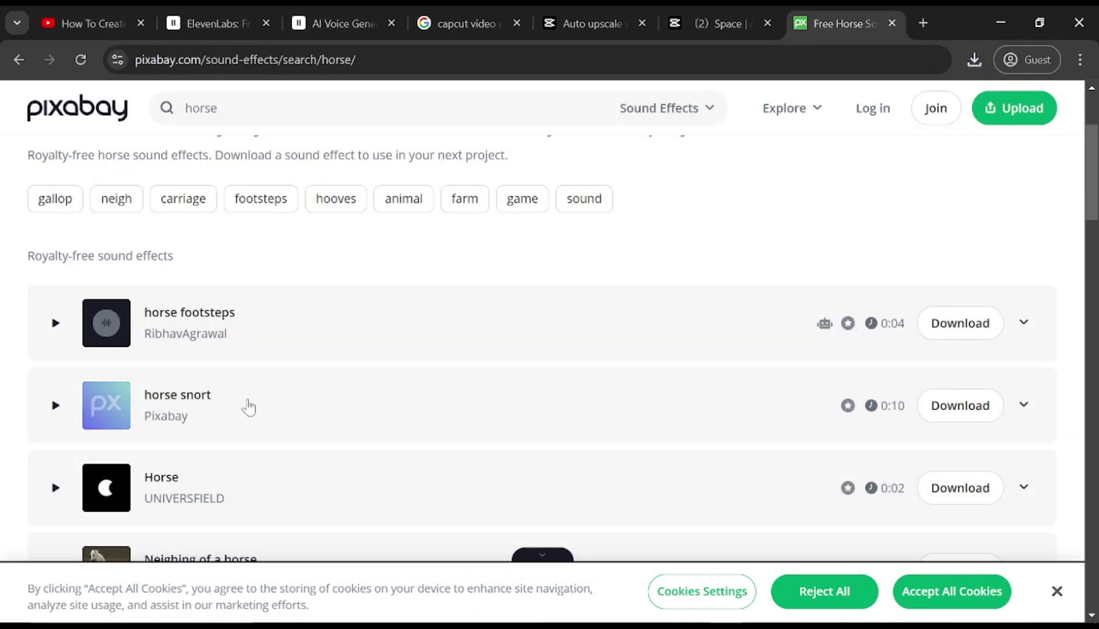
right_click(352, 242)
left_click(406, 300)
key("Return")
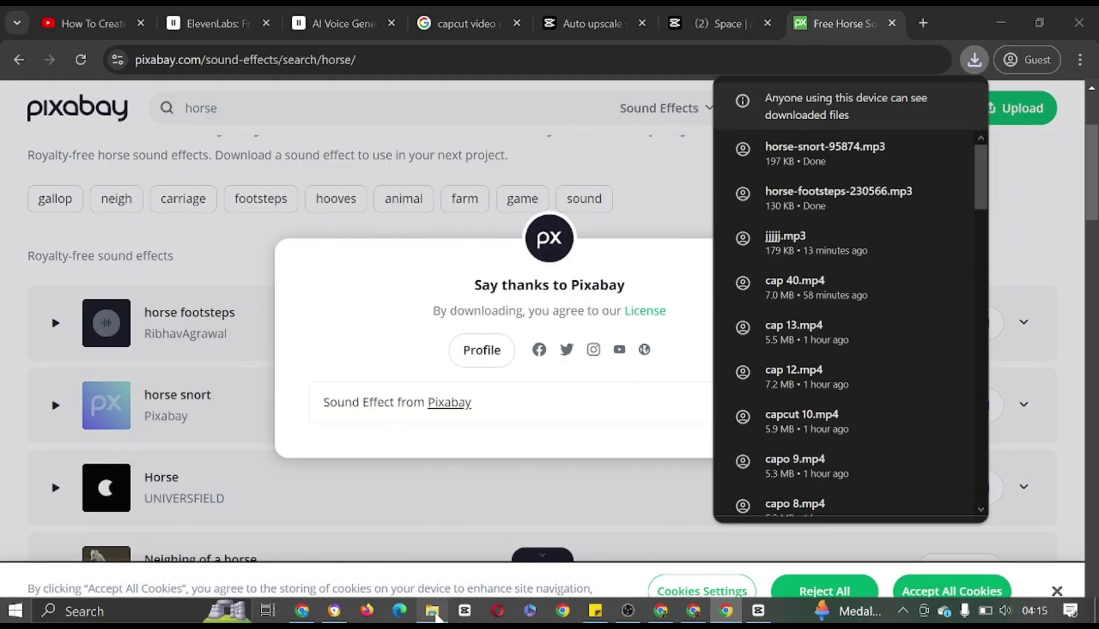
left_click(945, 150)
Create a new text document in the folder and paste the attribution text into it.
right_click(680, 110)
left_click(478, 542)
double_click(938, 224)
type("Say thanks to RibhavAgrawal")
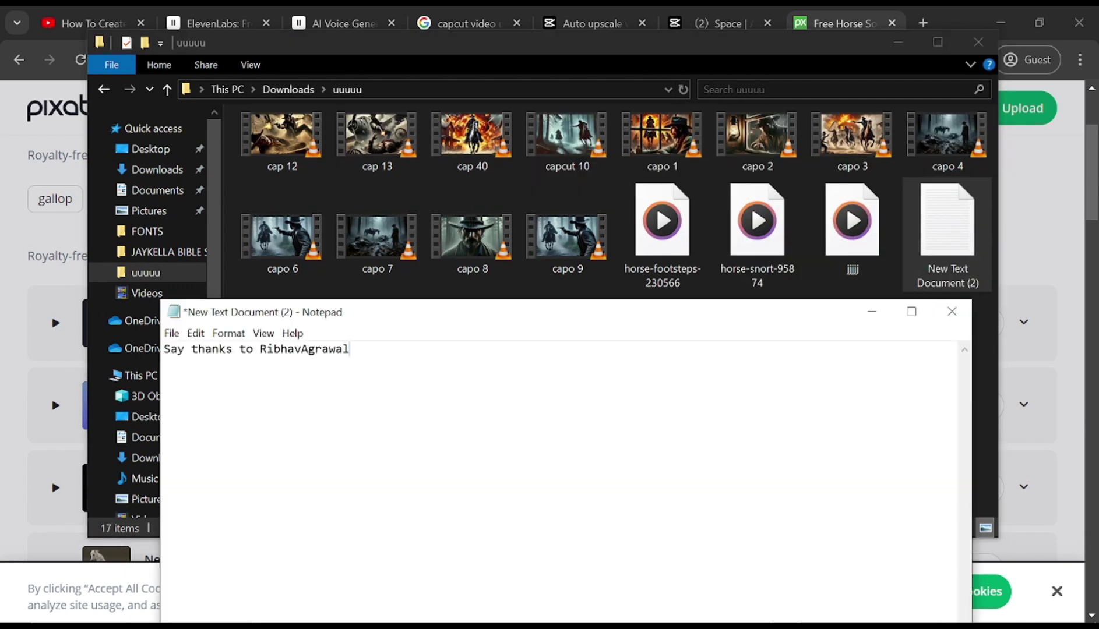
key("alt+Tab")
scroll(535, 340, "down", 2)
Download another horse sound and play the horse-footsteps file in a media player.
left_click(926, 402)
key("Return")
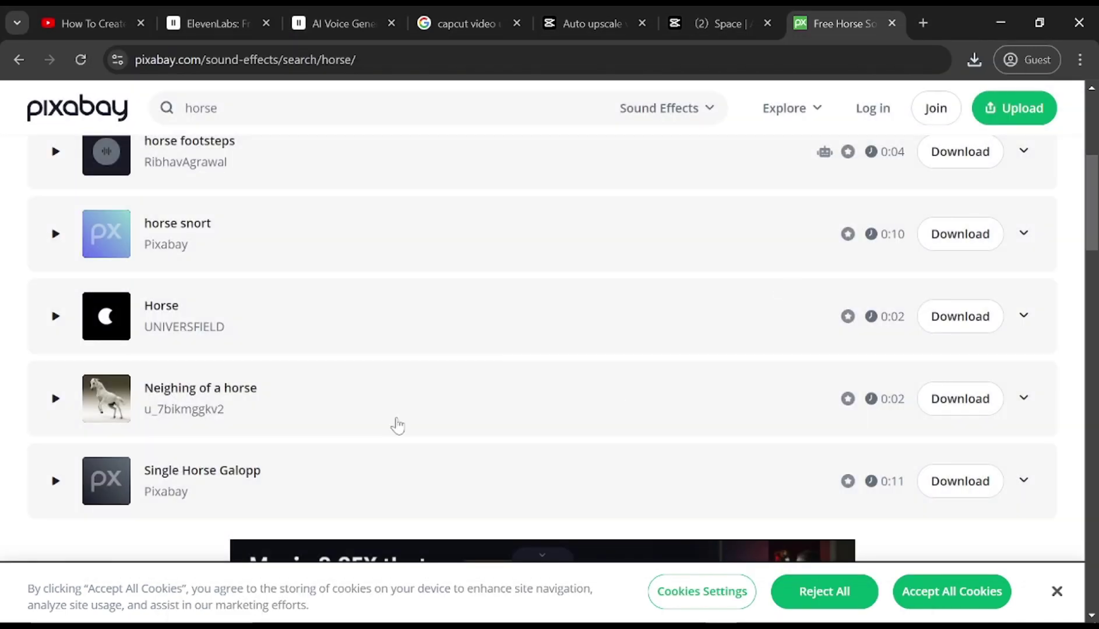
left_click(424, 614)
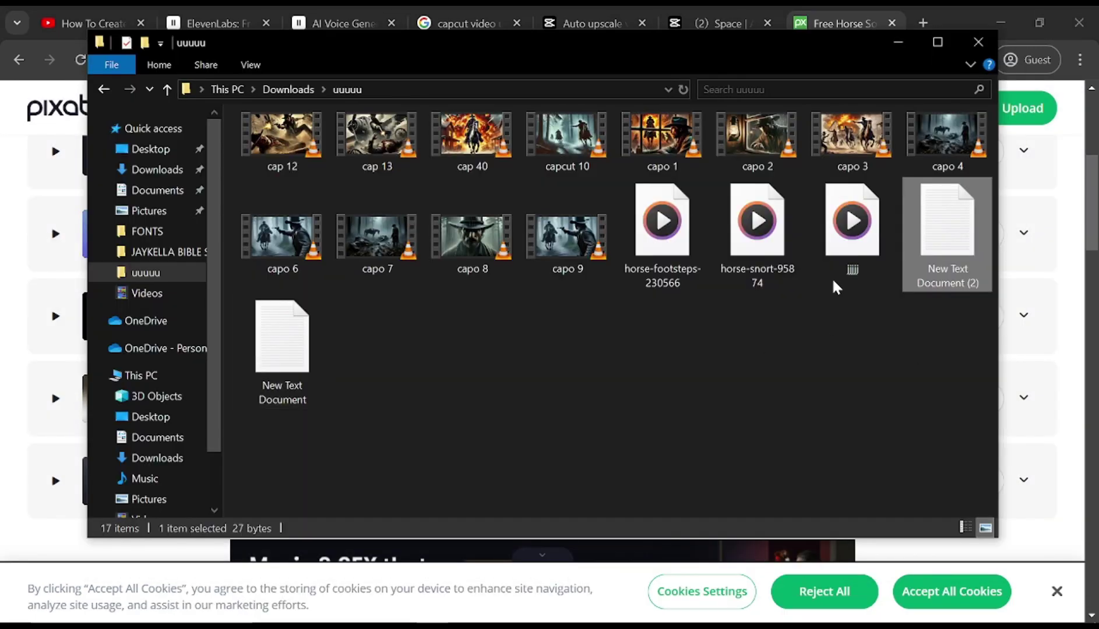
right_click(658, 236)
left_click(687, 246)
double_click(570, 265)
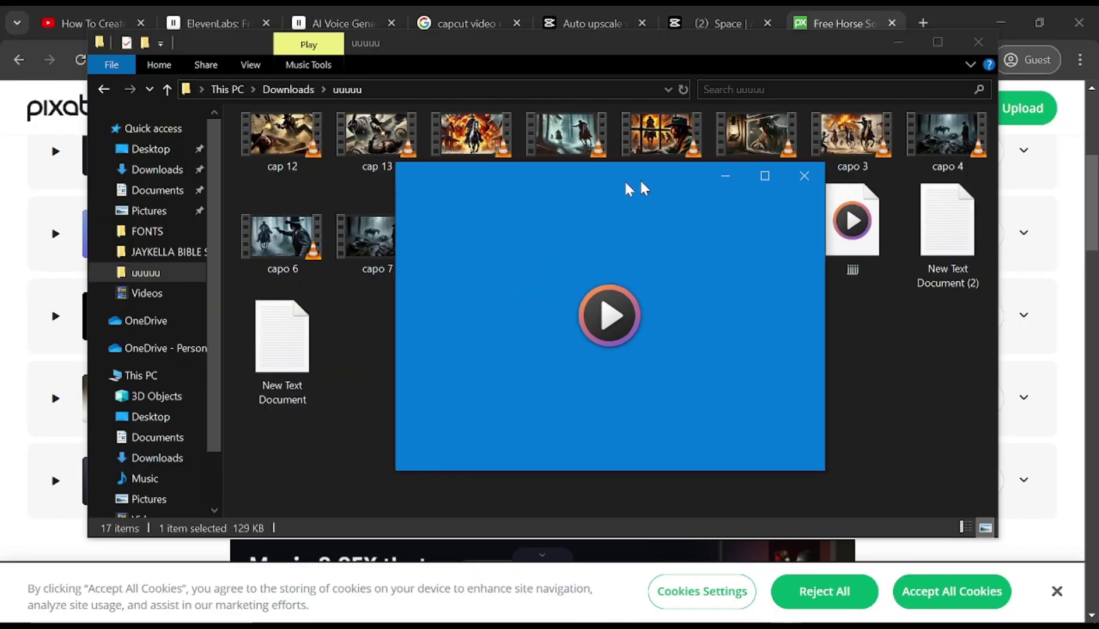
left_click(687, 349)
Download the Single Horse Galopp and delicate horse sound effects.
left_click(55, 399)
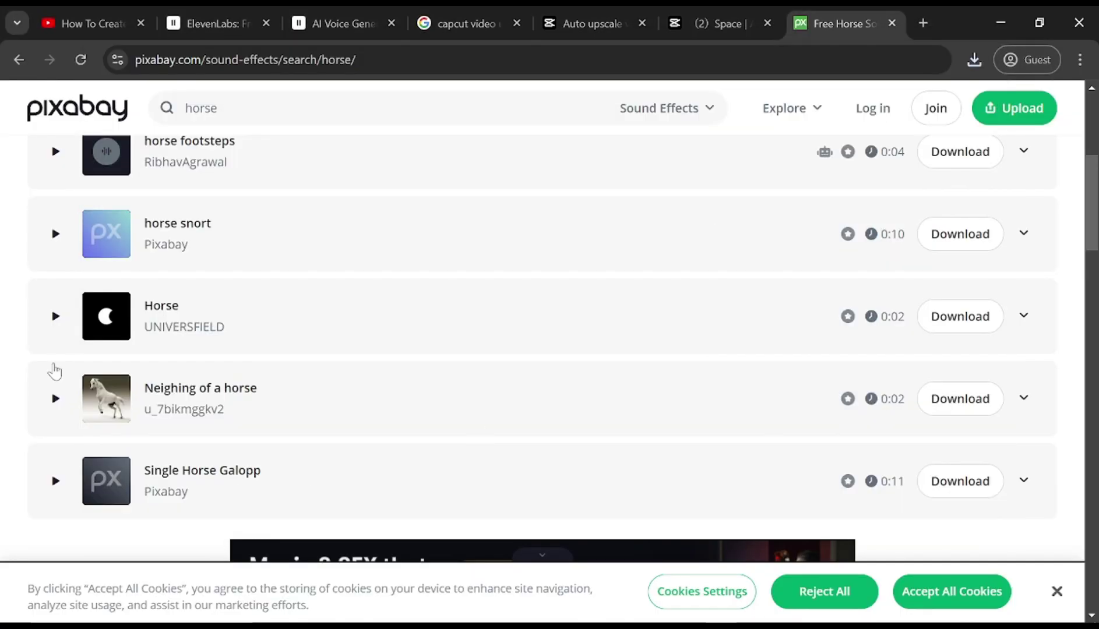
scroll(524, 292, "down", 3)
left_click(946, 325)
key("Return")
scroll(914, 384, "down", 3)
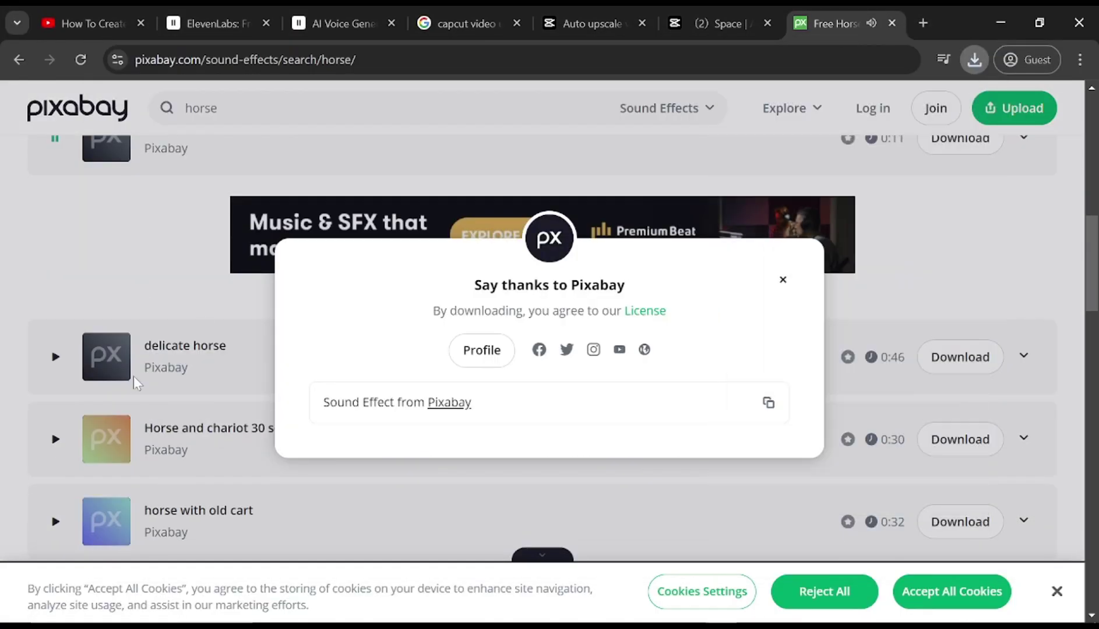
left_click(913, 385)
left_click(960, 356)
key("Return")
Download the Horse and chariot 30 sec and 2 horse carriage sound effects.
scroll(260, 343, "down", 3)
left_click(55, 267)
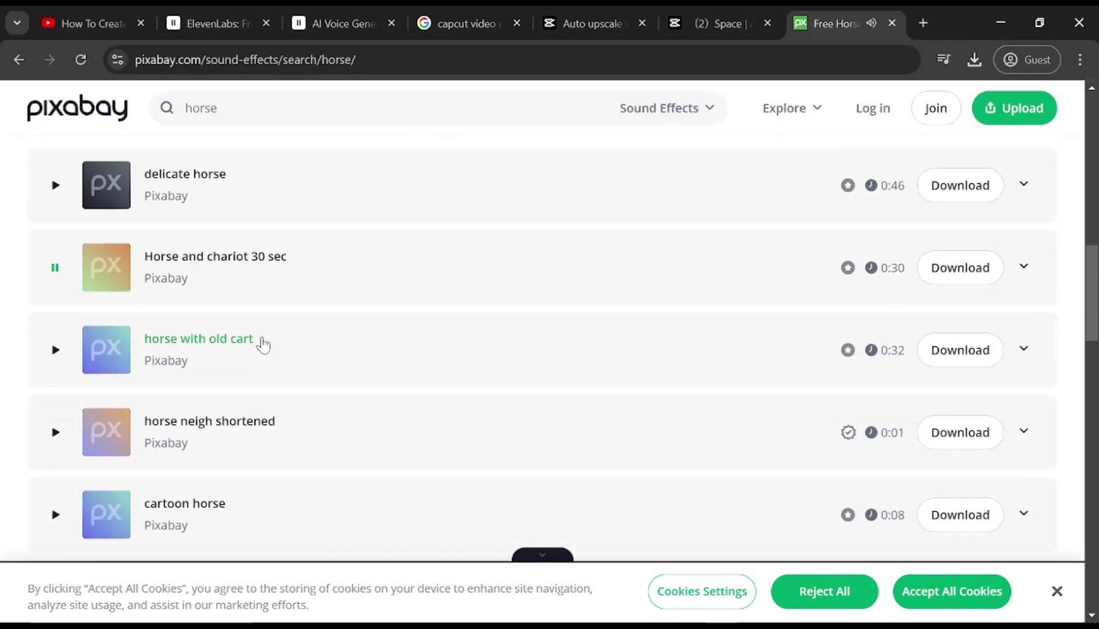
left_click(960, 267)
key("Return")
left_click(782, 280)
left_click(55, 432)
scroll(130, 401, "down", 3)
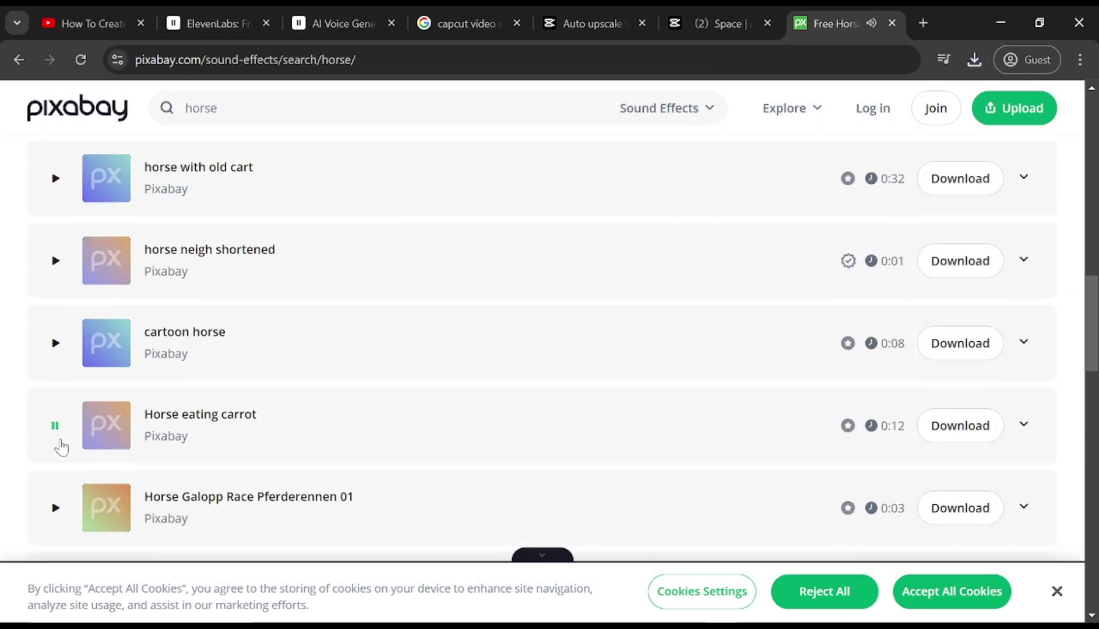
scroll(62, 448, "down", 1)
left_click(55, 505)
scroll(127, 432, "down", 3)
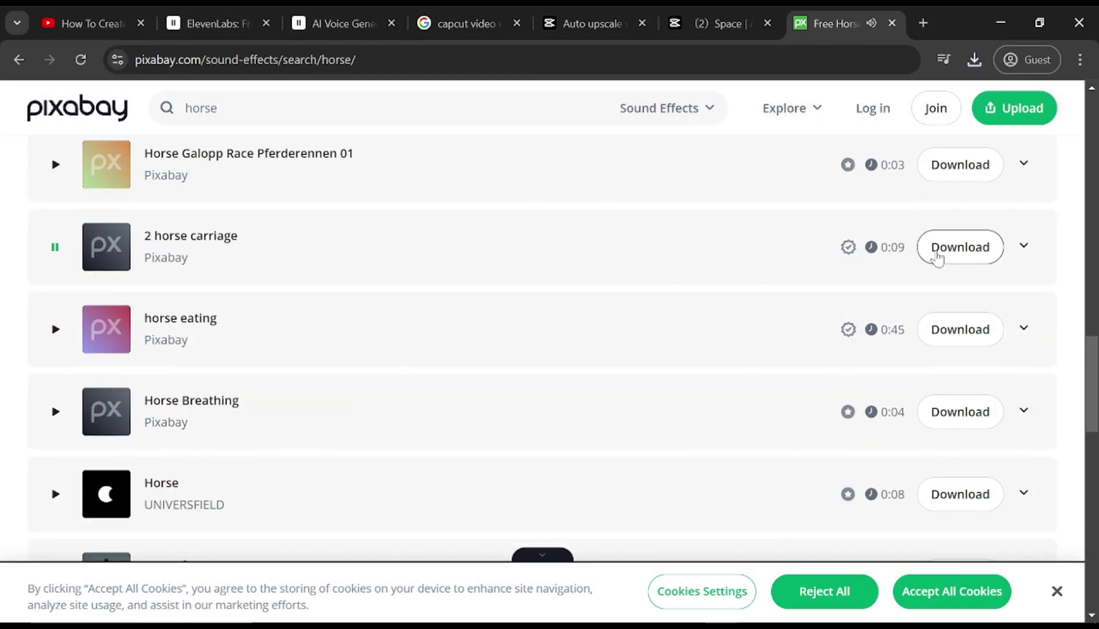
left_click(960, 247)
key("Return")
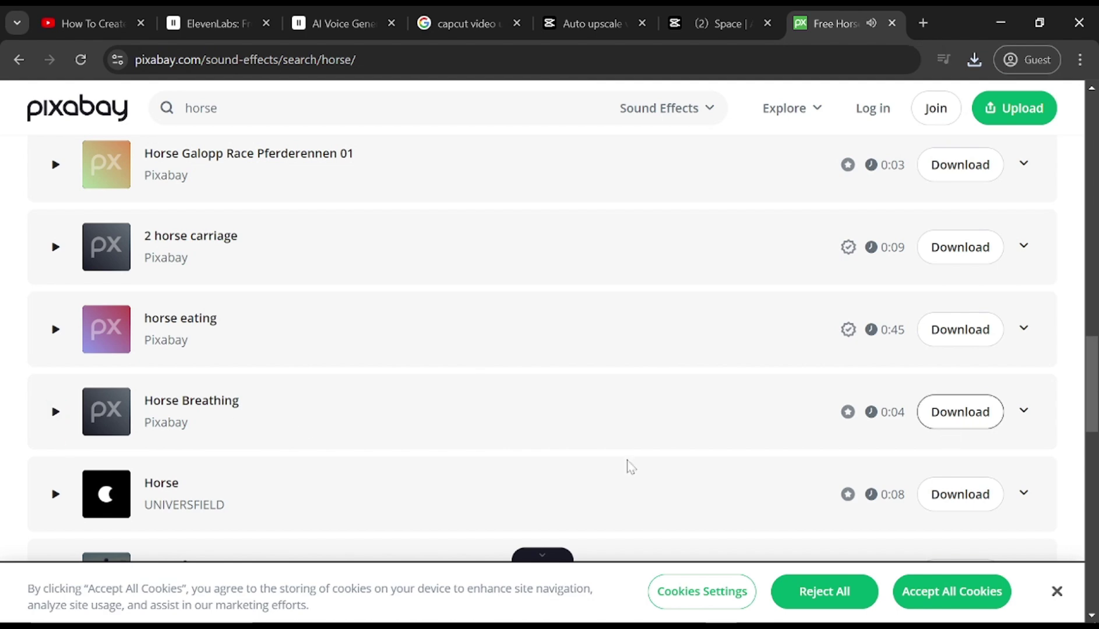
Preview the Horse footsteps and Horse Galopp Race sounds.
scroll(221, 434, "down", 2)
left_click(54, 405)
scroll(54, 498, "down", 2)
left_click(54, 395)
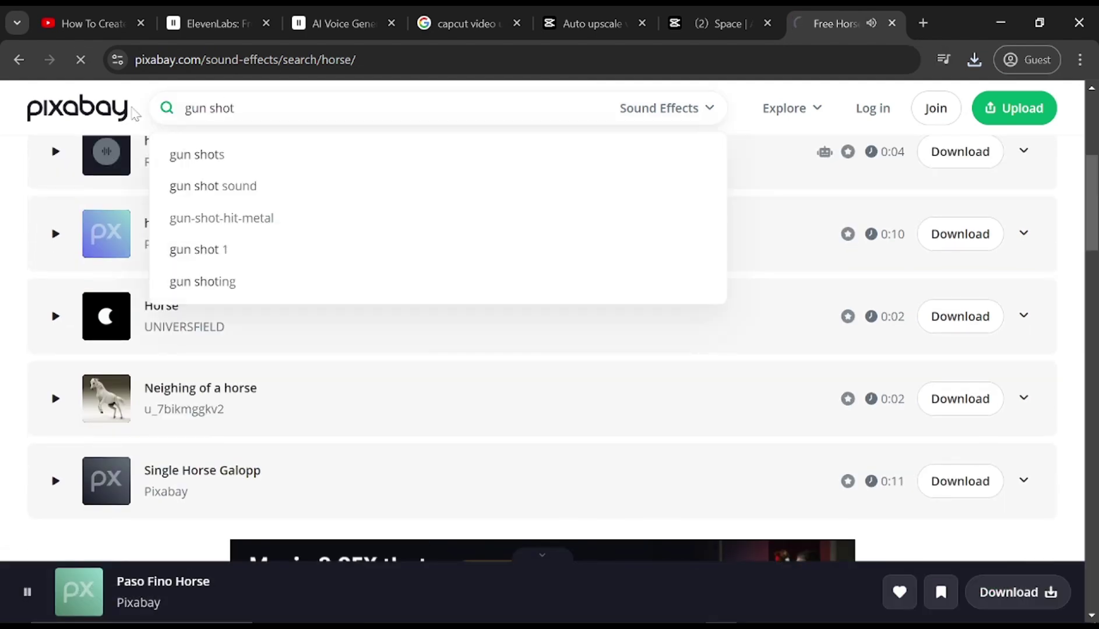
Search for gun shot sounds and preview results such as Retro Gun Shot and Cinematic Gun.
key("Return")
left_click(55, 405)
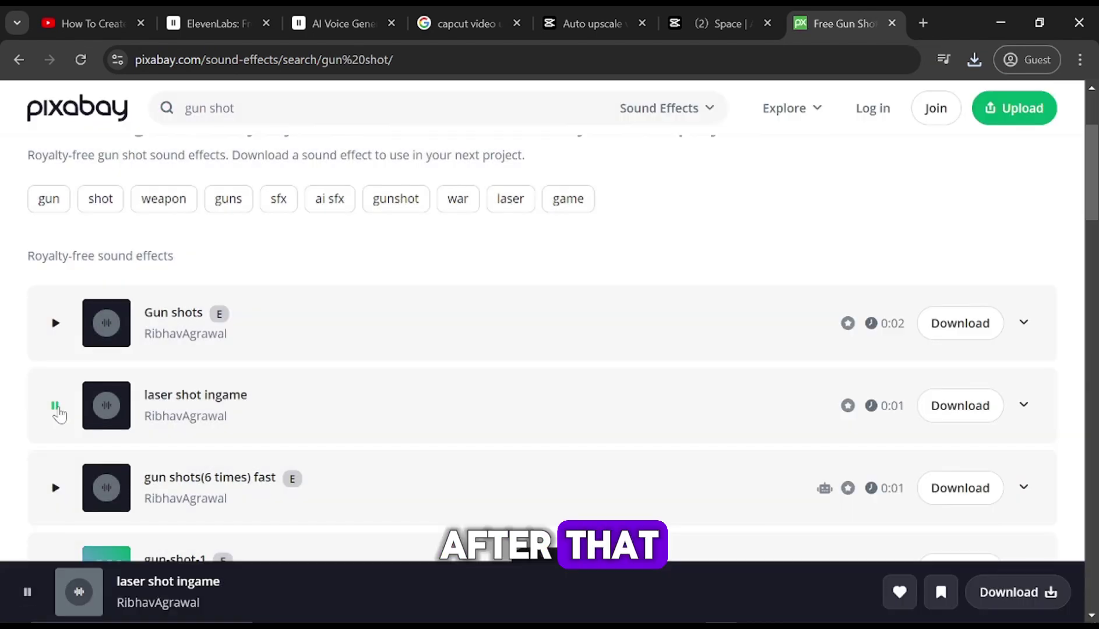
scroll(62, 408, "down", 2)
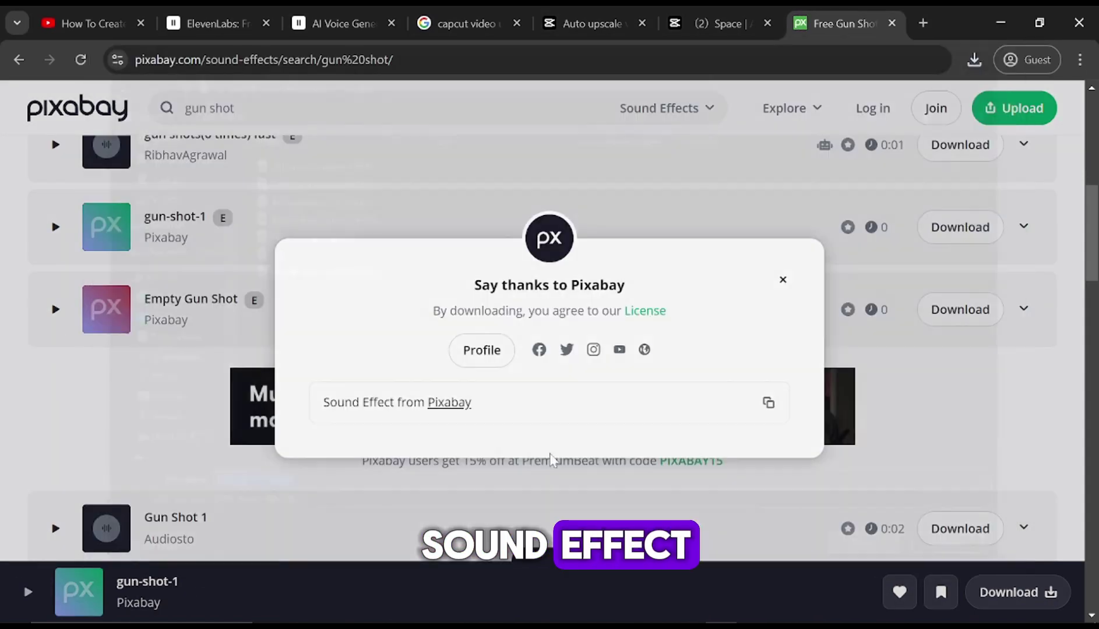
left_click(55, 314)
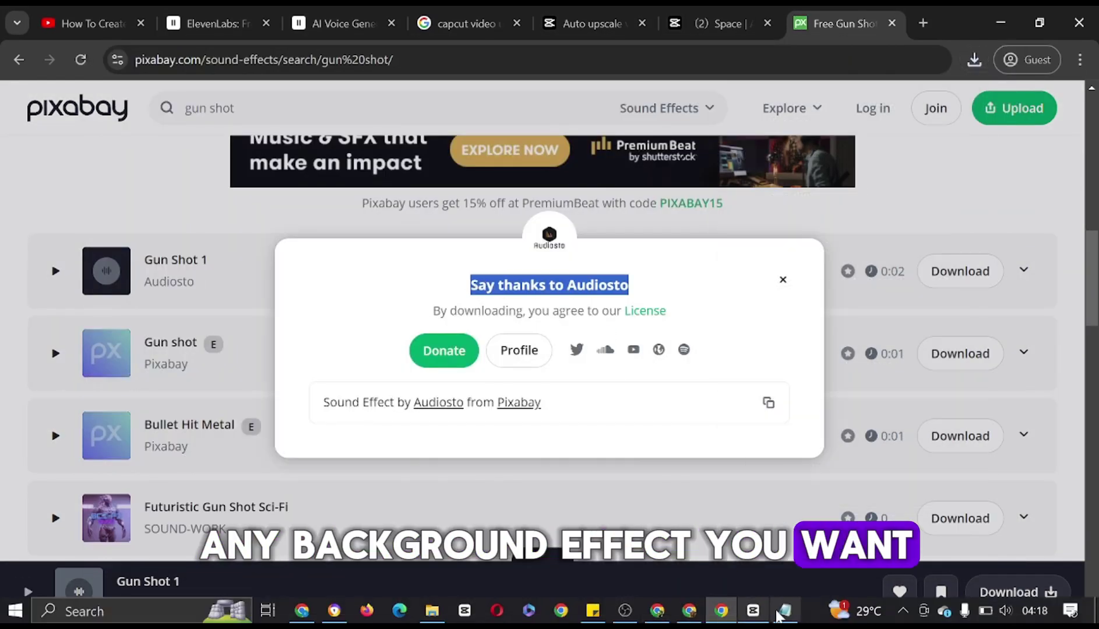
left_click(784, 611)
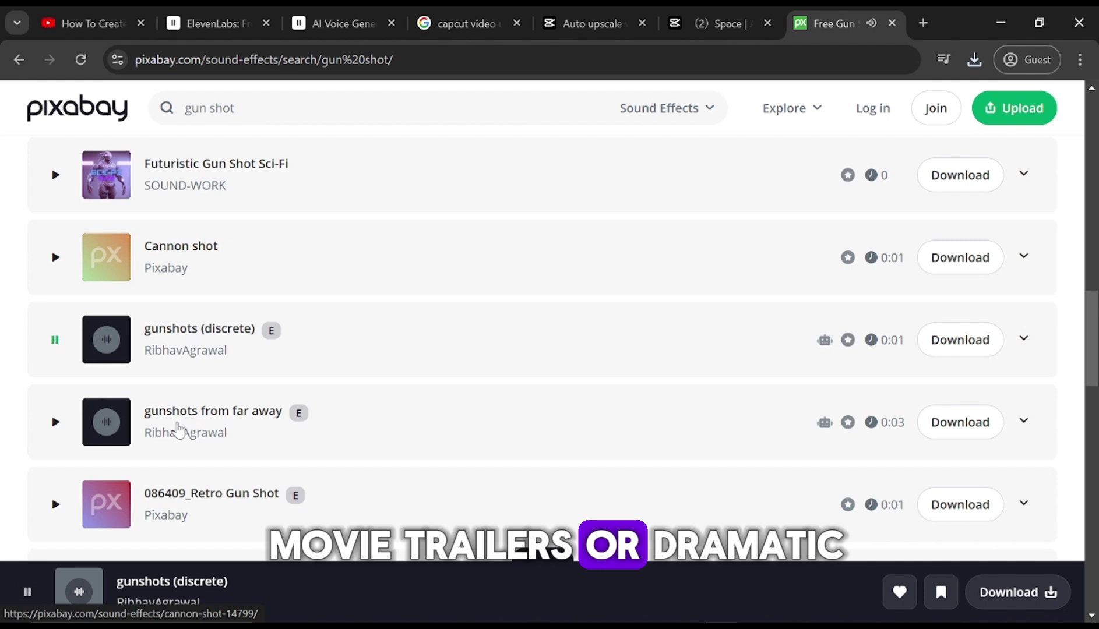
left_click(55, 505)
scroll(47, 426, "down", 3)
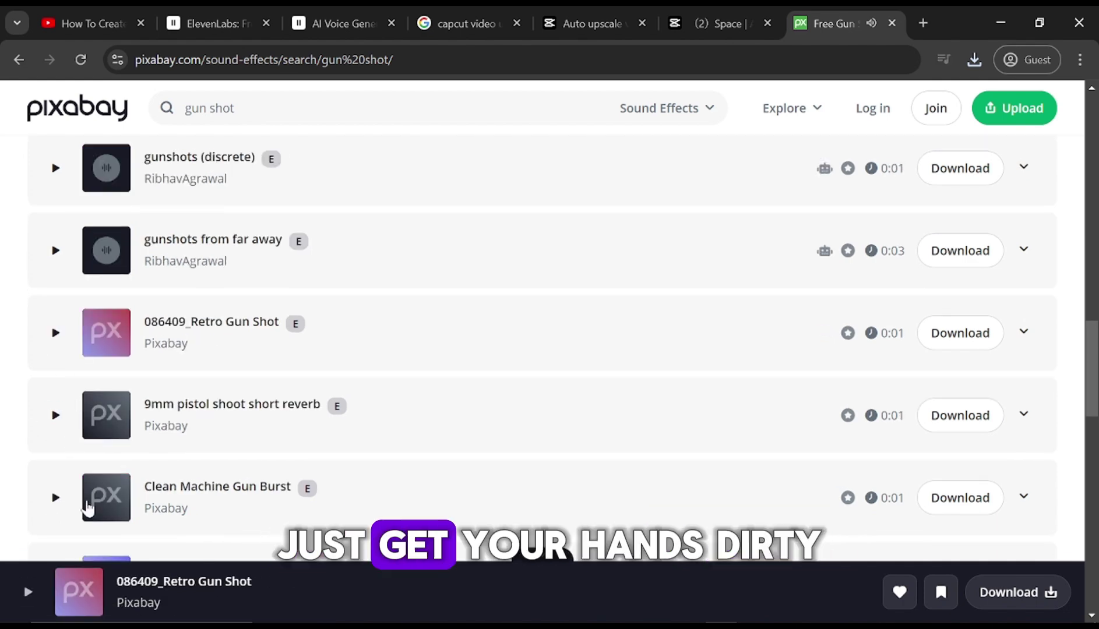
scroll(85, 509, "down", 6)
left_click(55, 319)
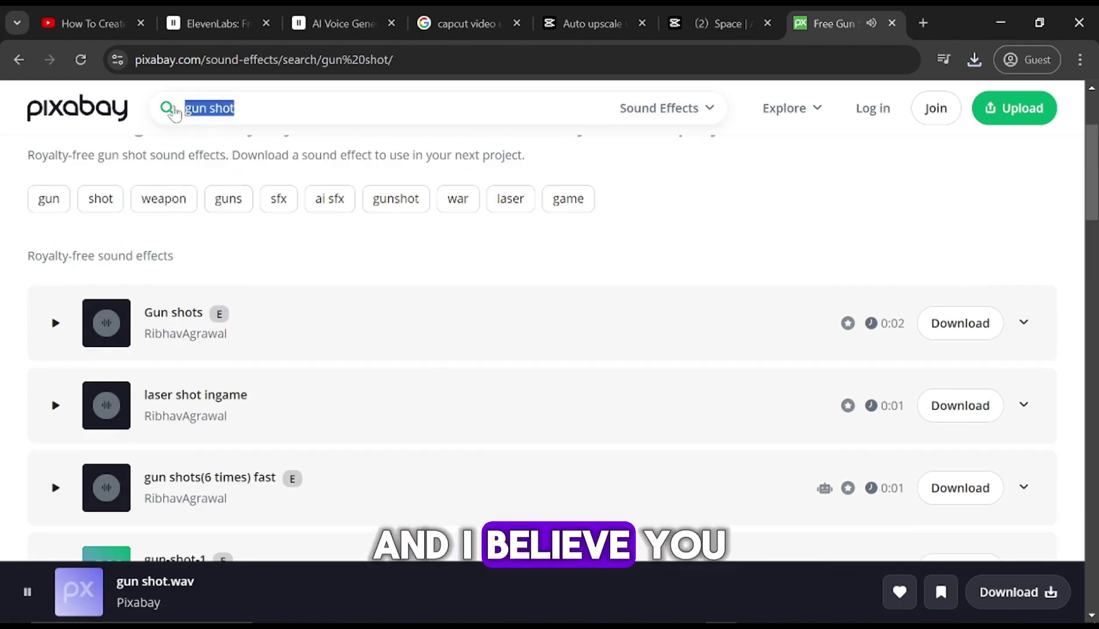
type("pestle")
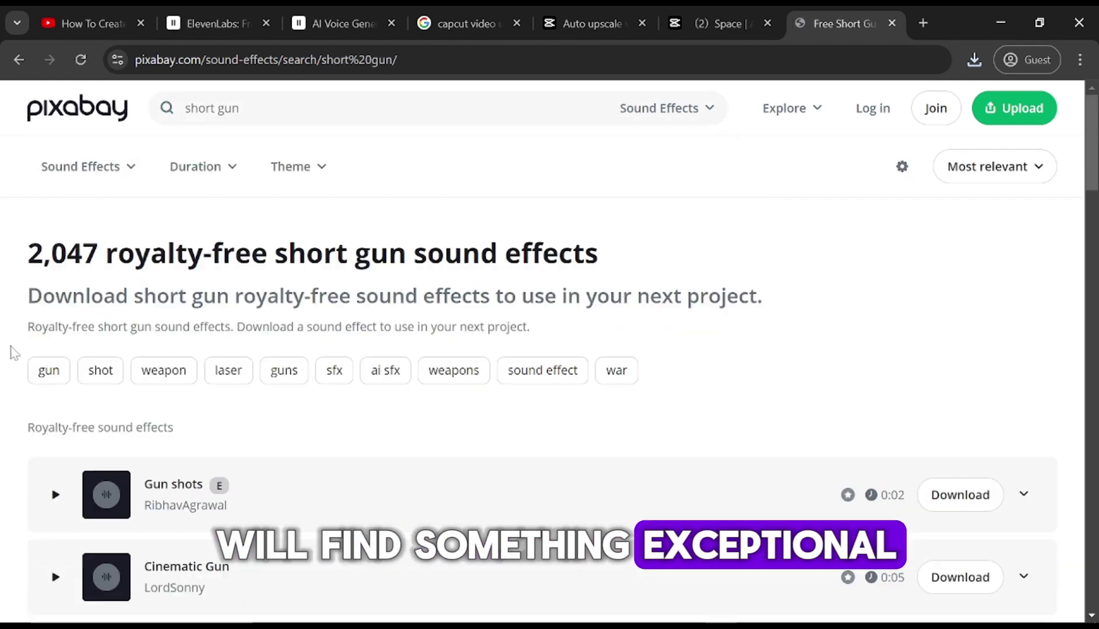
left_click(55, 495)
scroll(113, 442, "down", 5)
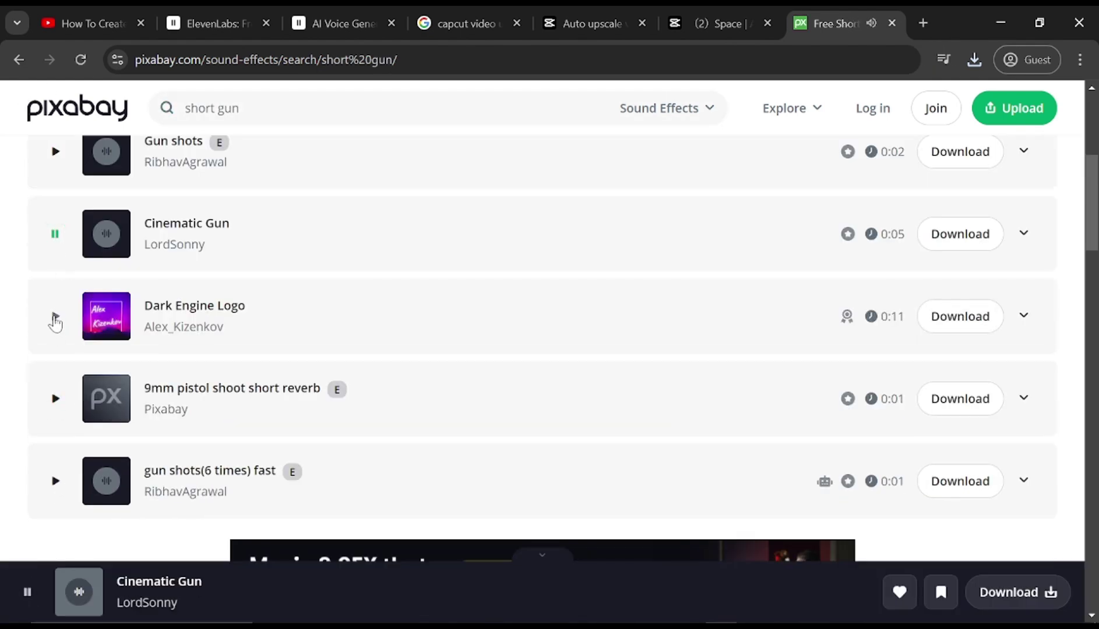
Download the Dark Engine Logo and 9mm pistol sounds, copying the attribution line.
left_click(956, 328)
left_click_drag(657, 289, 449, 298)
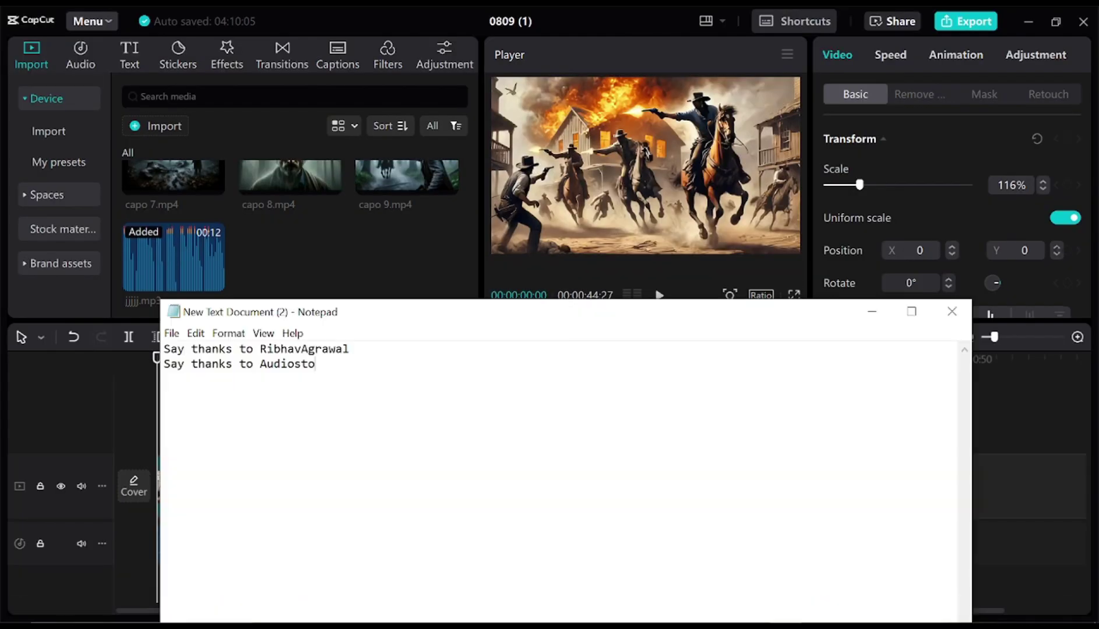
left_click(654, 285)
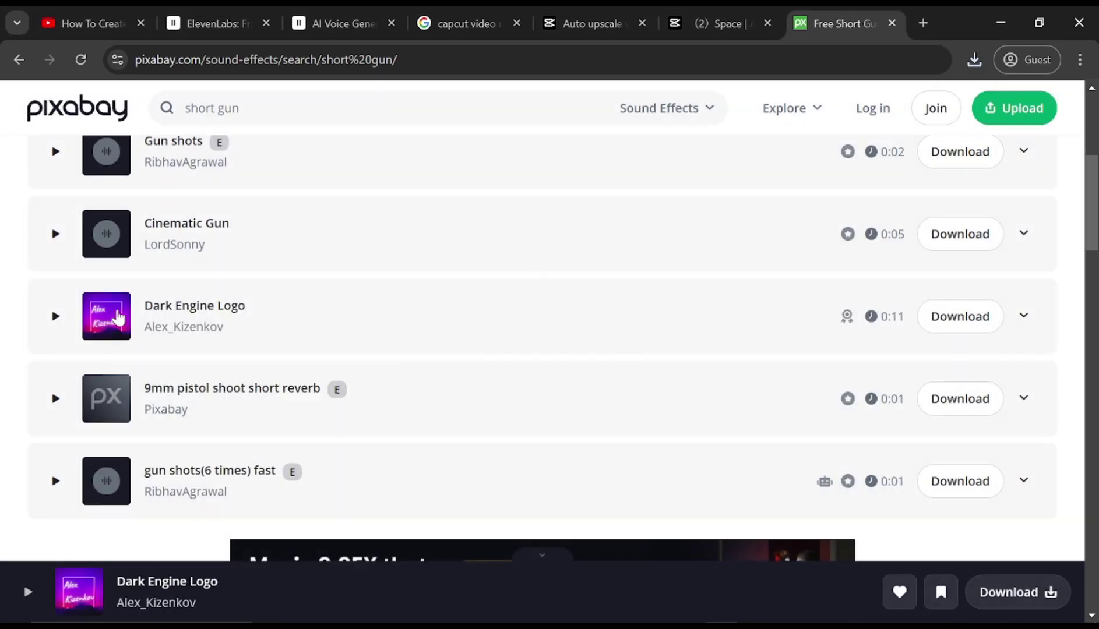
left_click(55, 397)
scroll(57, 418, "down", 3)
left_click(954, 233)
left_click(57, 309)
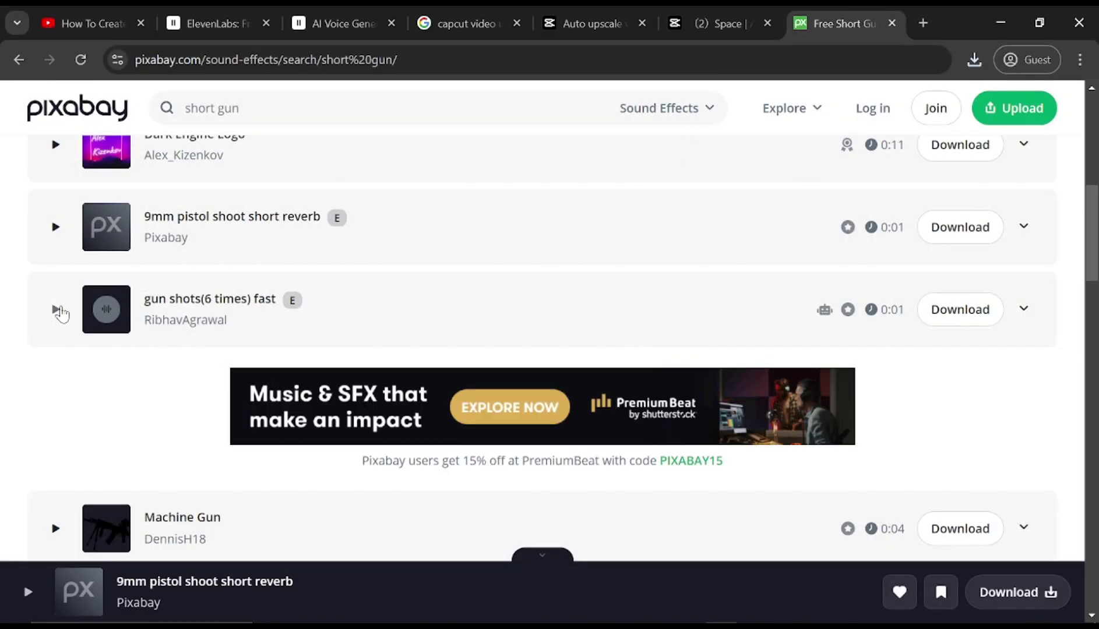
Preview more gun sounds and download the gun load effect.
left_click(55, 310)
scroll(70, 443, "down", 1)
left_click(55, 525)
scroll(58, 467, "down", 3)
scroll(70, 378, "down", 4)
left_click(55, 506)
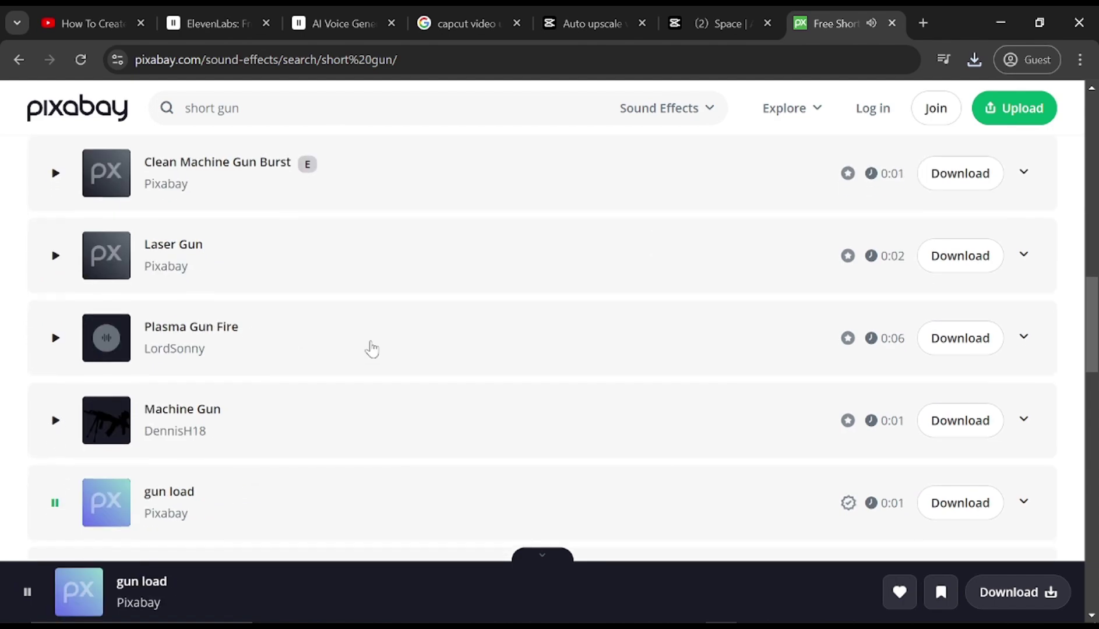
scroll(408, 350, "down", 3)
left_click(961, 336)
scroll(409, 179, "up", 10)
Search 'explosion', preview the results and download the Explosion sound.
triple_click(378, 108)
type("explosion")
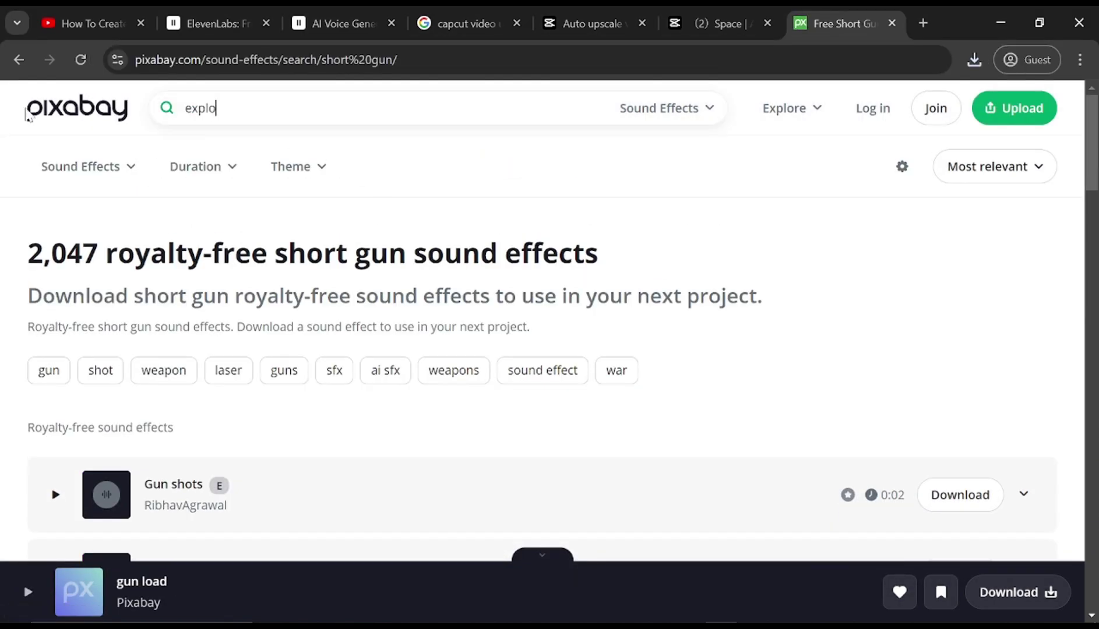
key("Return")
left_click(54, 493)
scroll(124, 426, "down", 3)
left_click(55, 405)
scroll(58, 349, "down", 3)
left_click(54, 316)
left_click(961, 316)
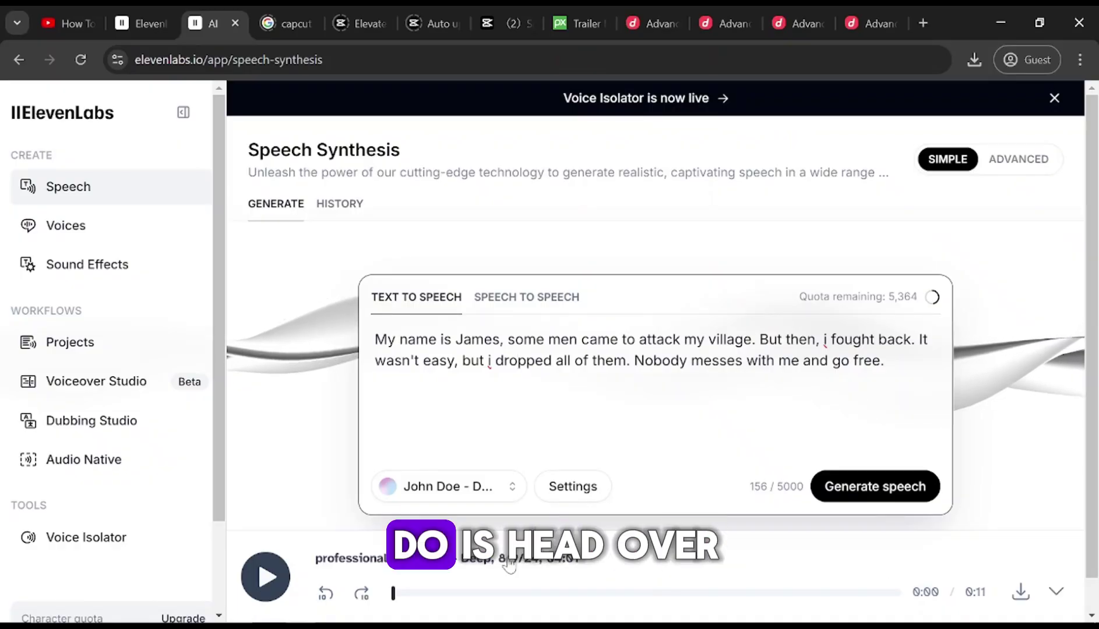
Check the voice list, then download and save the 0:11 generated narration as an MP3.
left_click(429, 492)
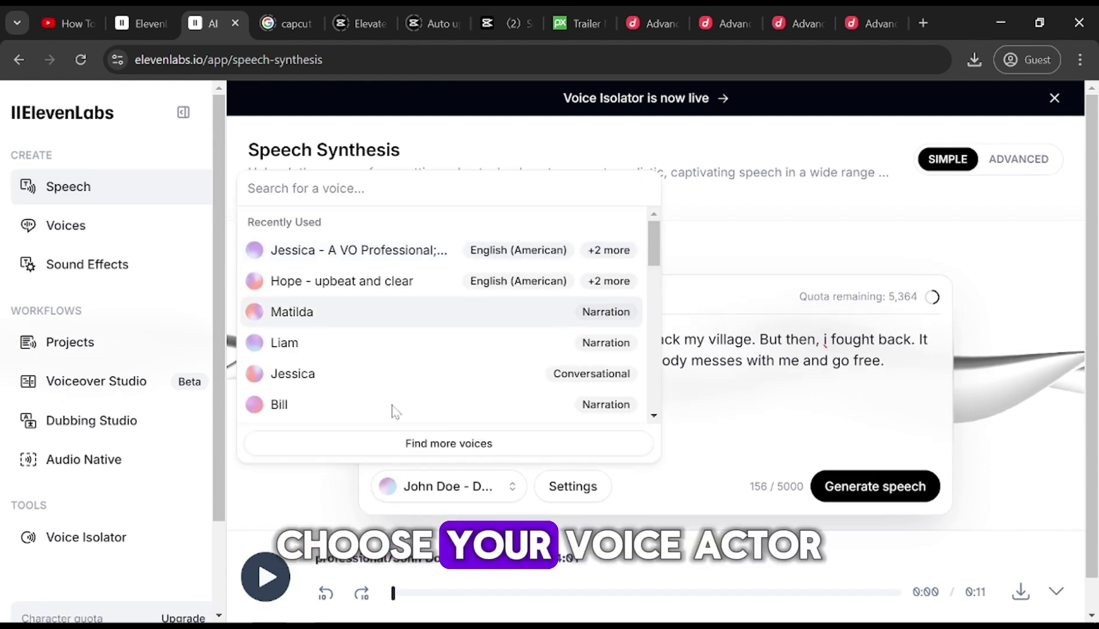
scroll(408, 314, "down", 2)
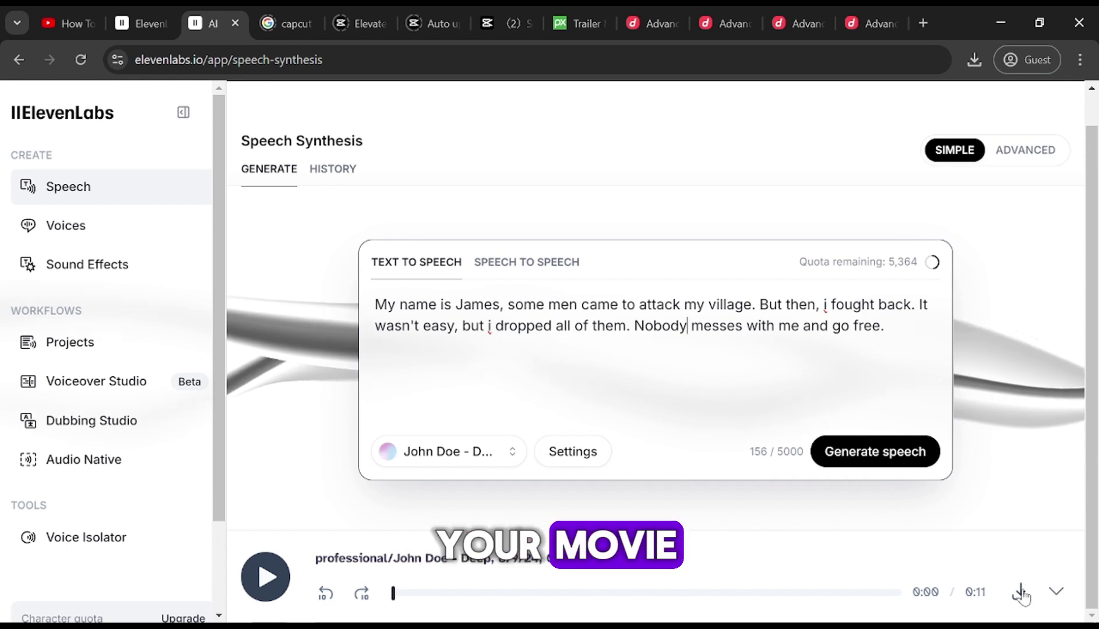
left_click(1021, 592)
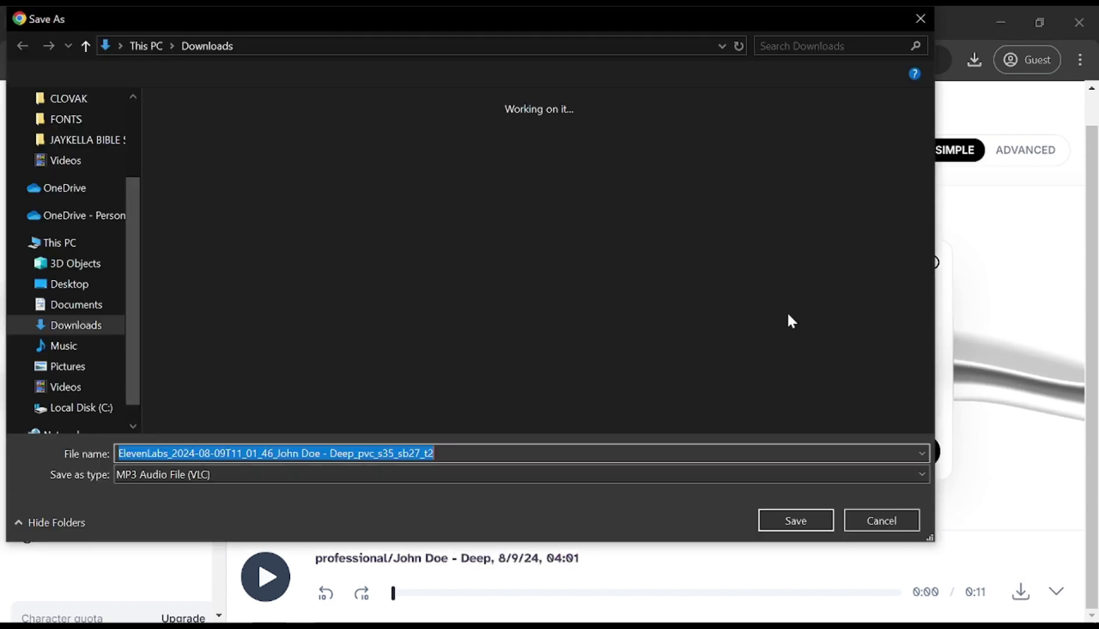
left_click(780, 521)
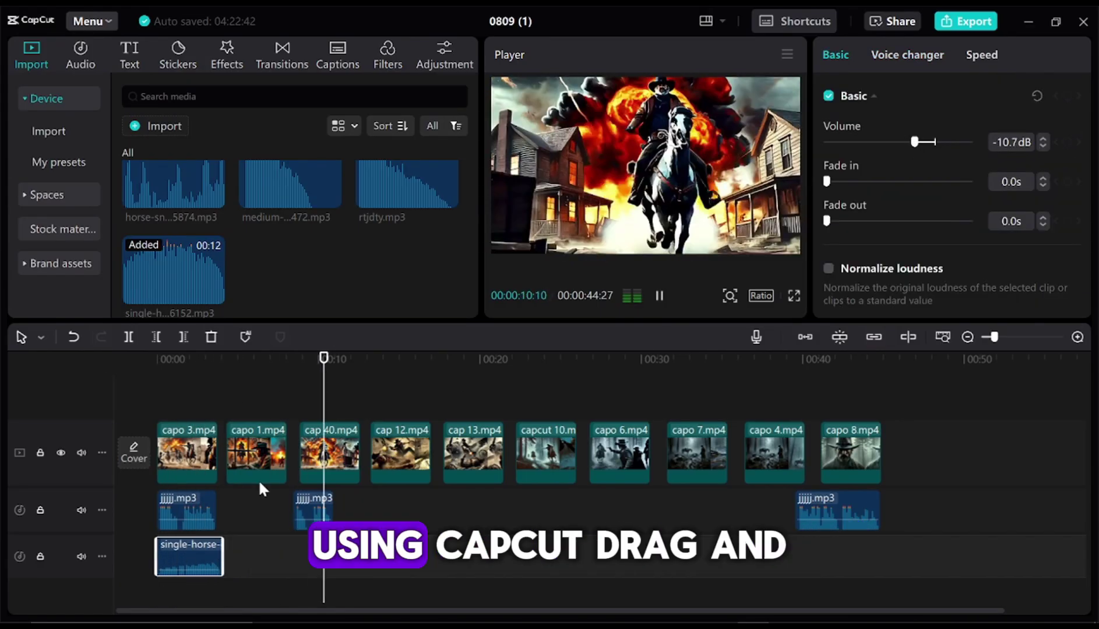
Place the horse-and-chariot and single-horse-galopp sounds on audio tracks in the timeline.
left_click(231, 571)
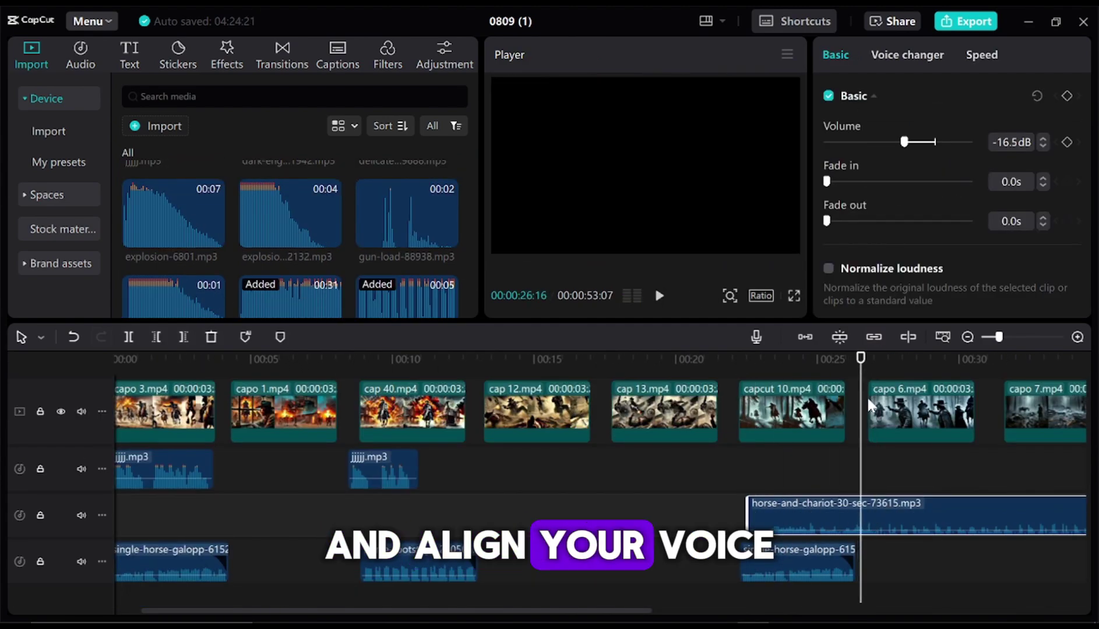
left_click(875, 505)
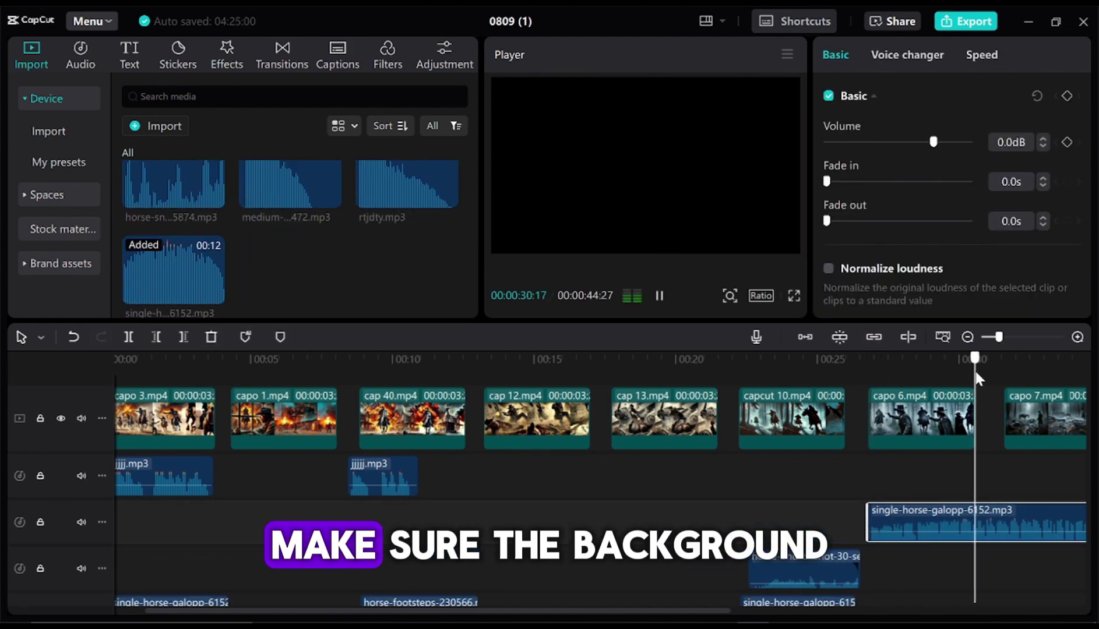
left_click_drag(864, 142, 915, 144)
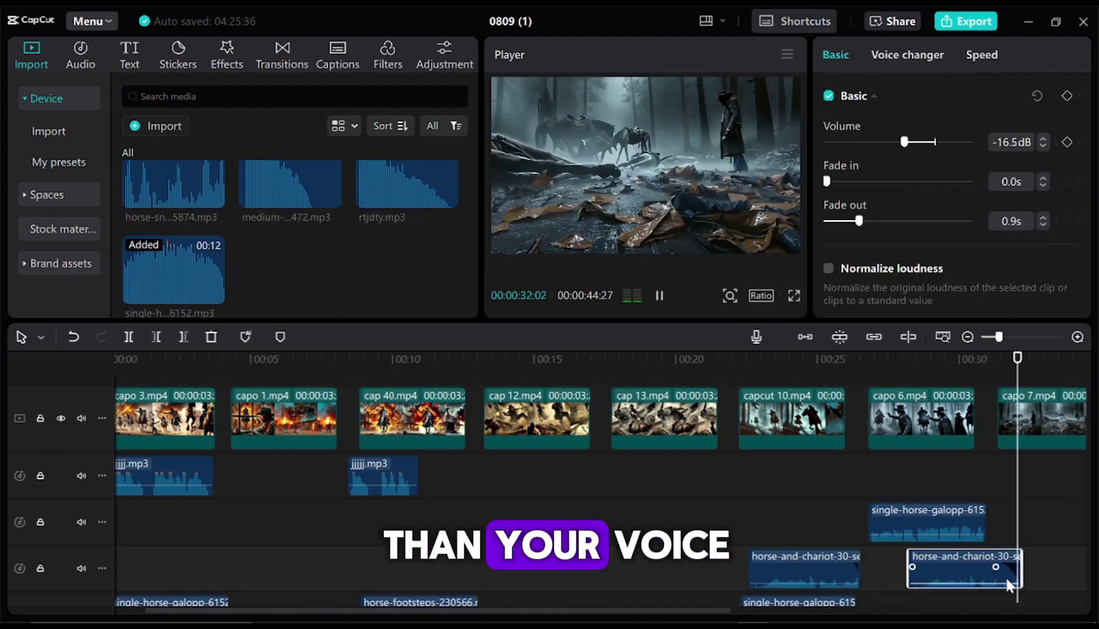